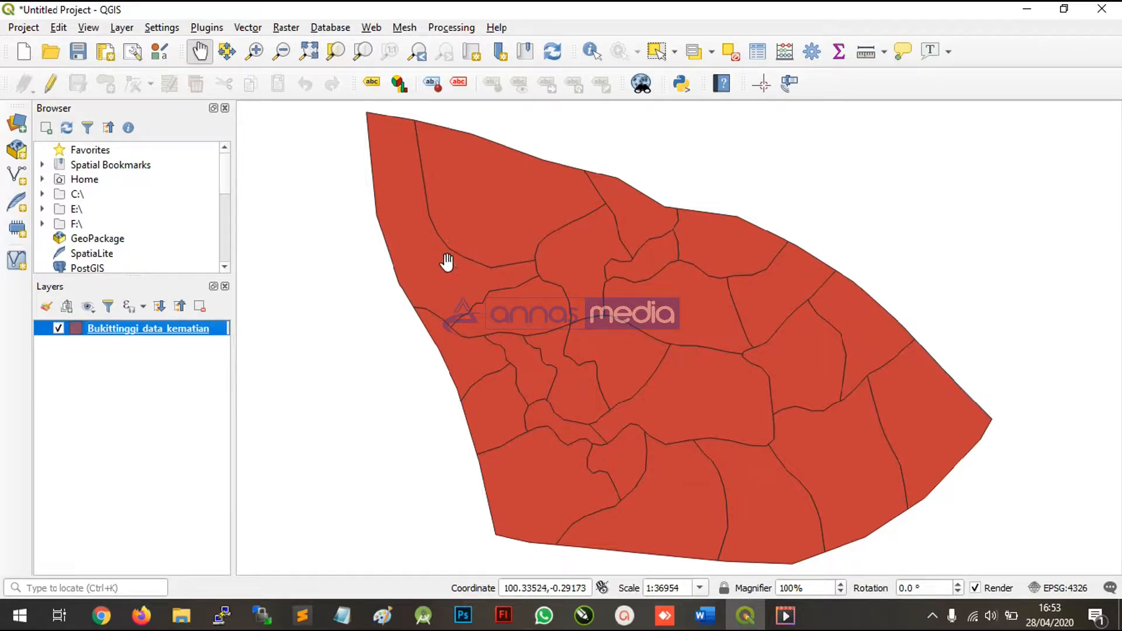
# - Open the attribute table of the Bukittinggi_data_kematian layer and widen the KABUPATEN column
pyautogui.click(449, 281)
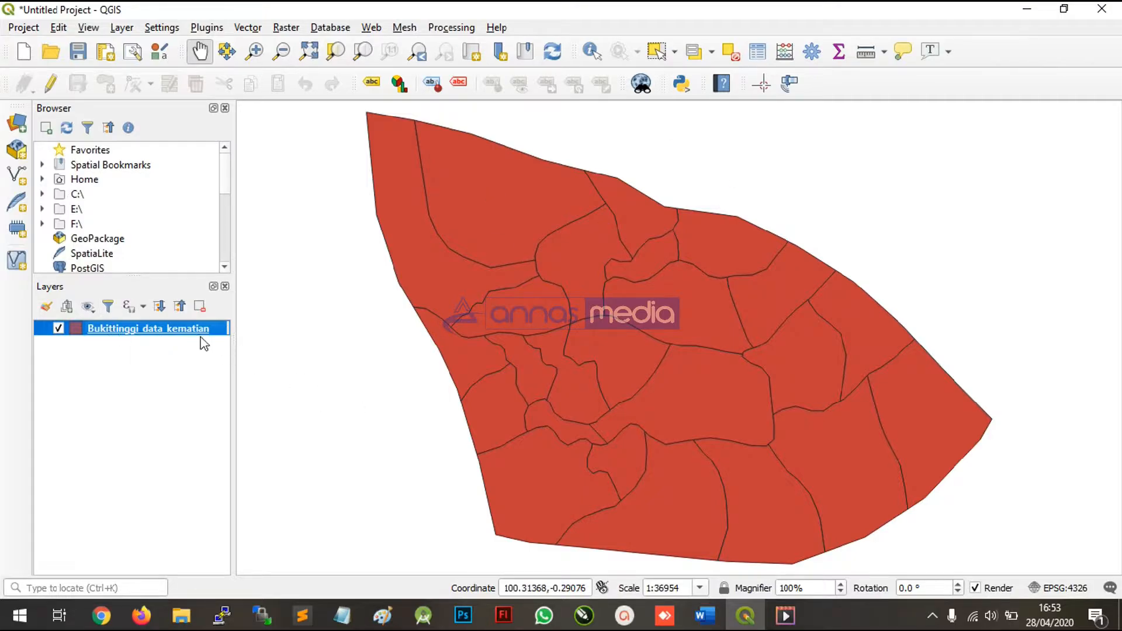
pyautogui.click(764, 54)
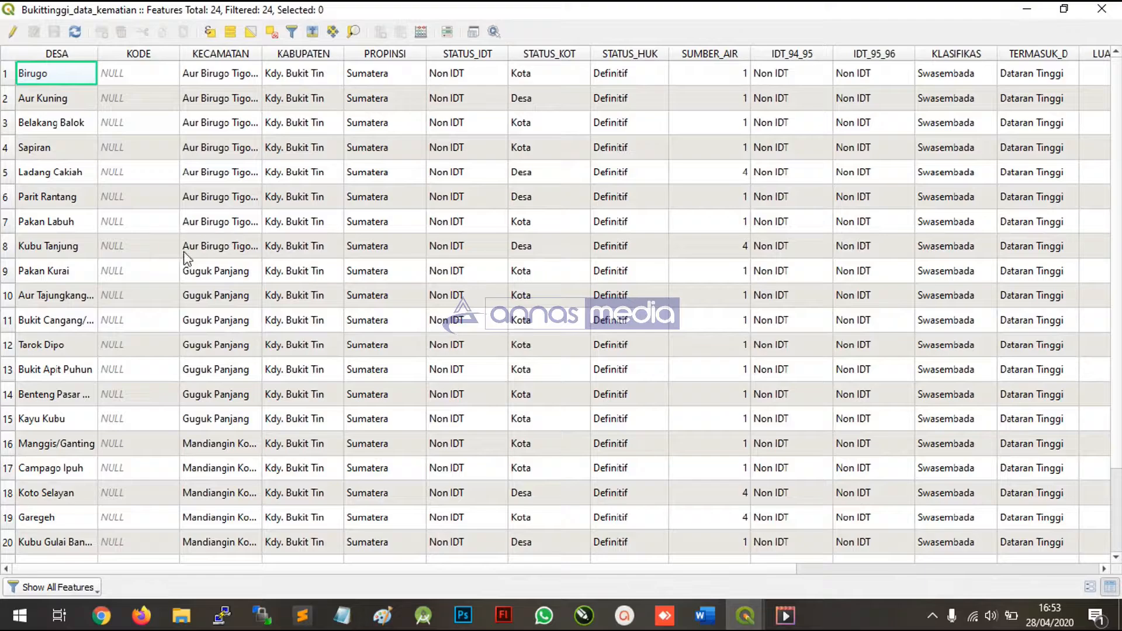
pyautogui.scroll(-2, 334, 331)
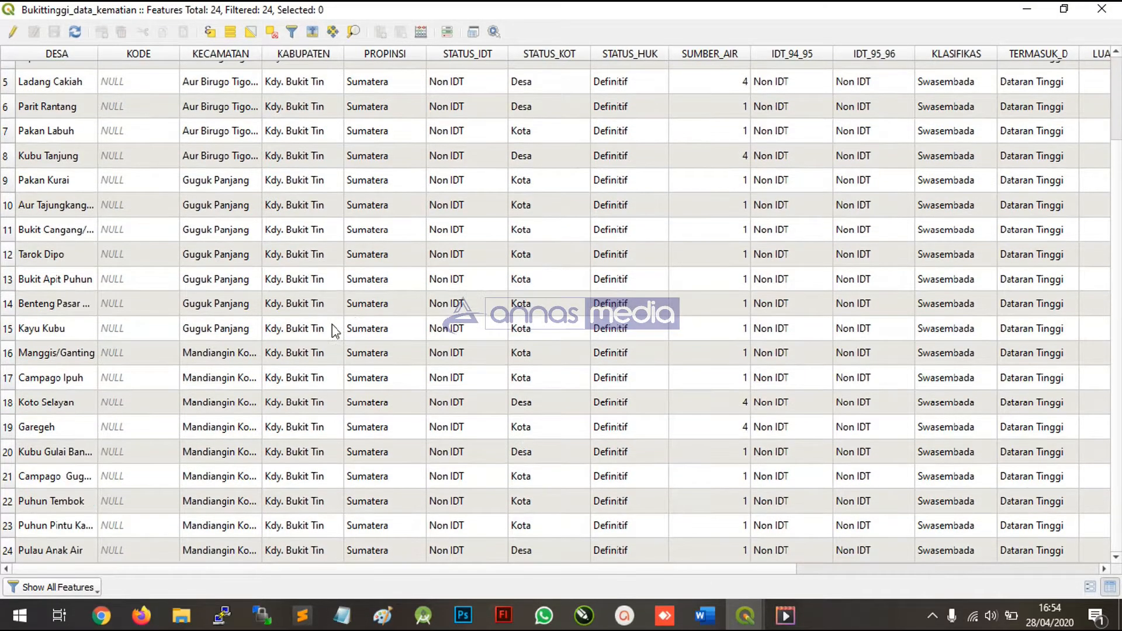
pyautogui.scroll(2, 335, 331)
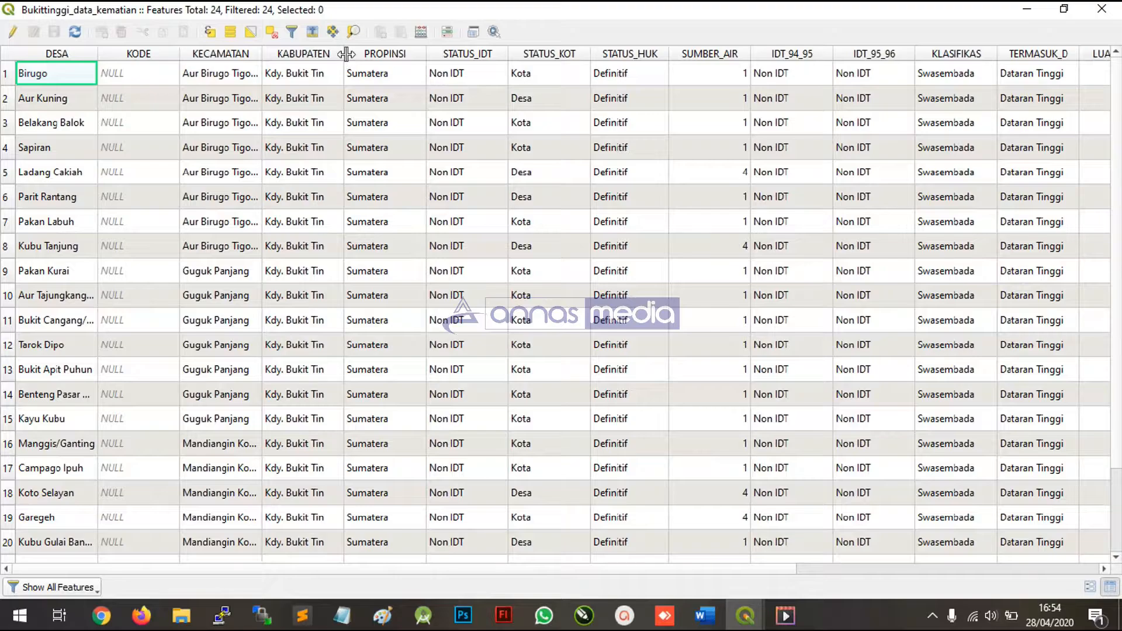
pyautogui.moveTo(343, 61); pyautogui.dragTo(391, 60)
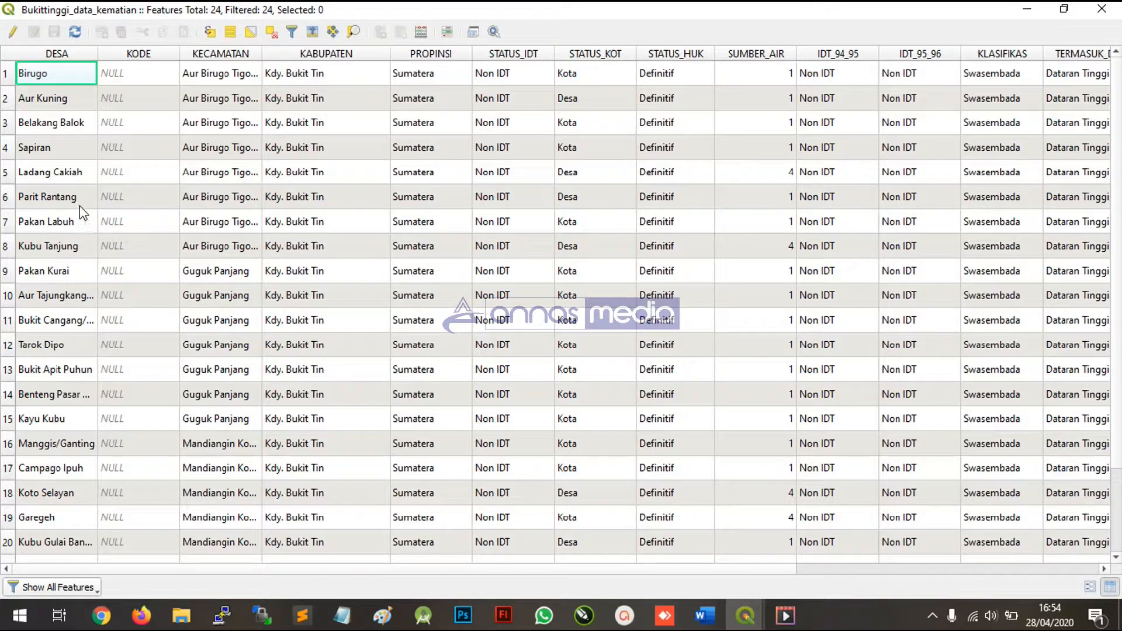
# - Look through the village records and the attribute columns from DESA across to KEMATIAN
pyautogui.scroll(-1, 136, 362)
pyautogui.scroll(-1, 139, 368)
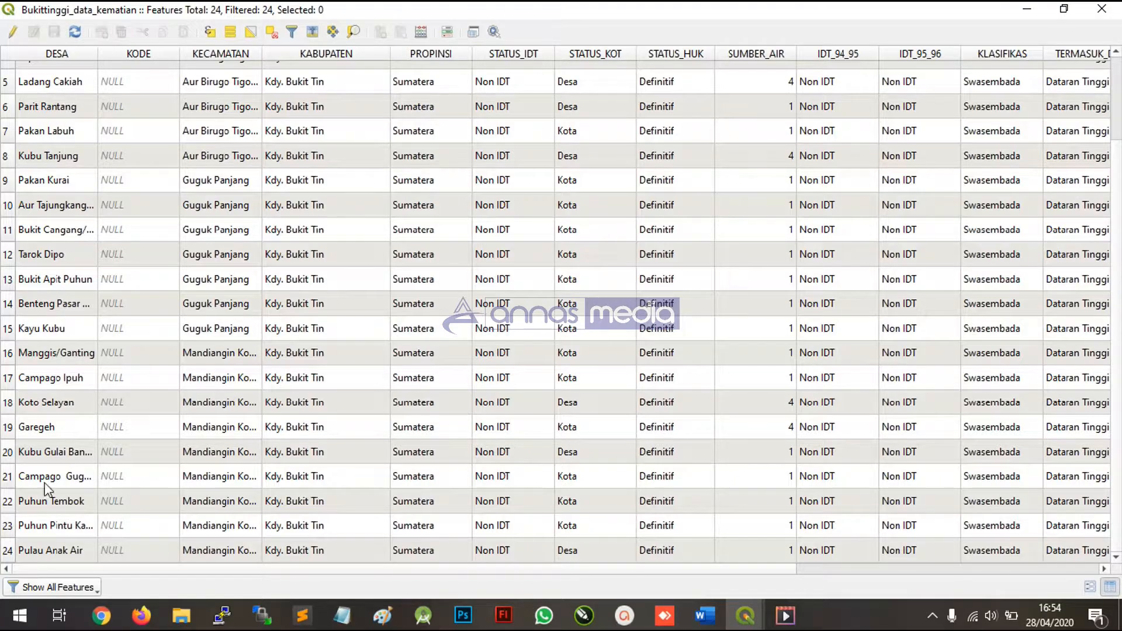
pyautogui.scroll(2, 42, 526)
pyautogui.scroll(-1, 673, 358)
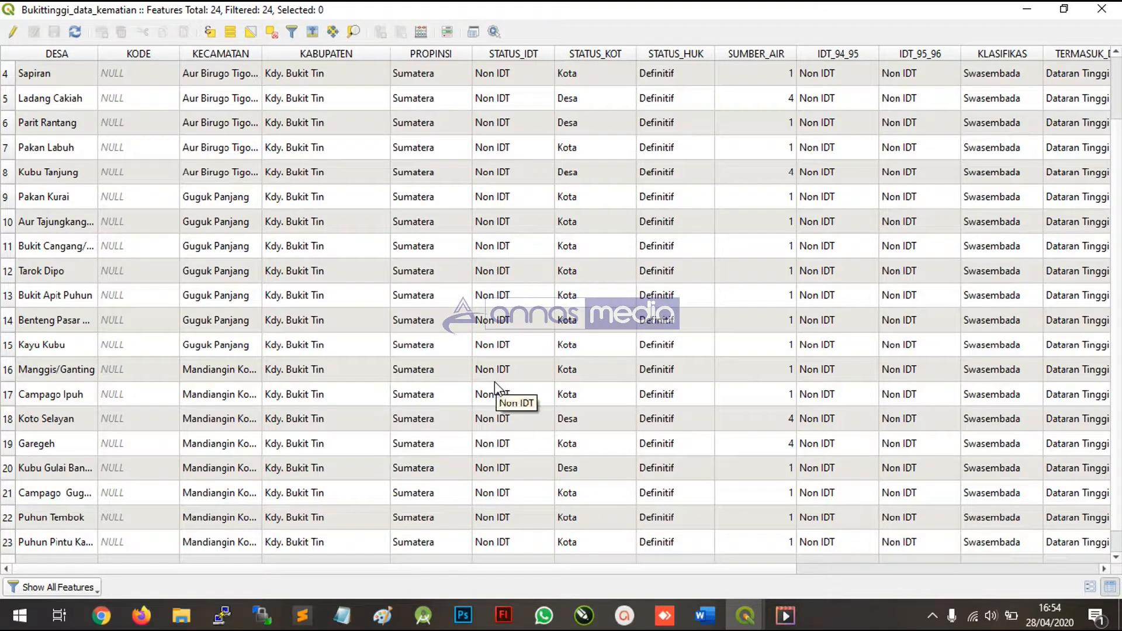
pyautogui.scroll(1, 495, 381)
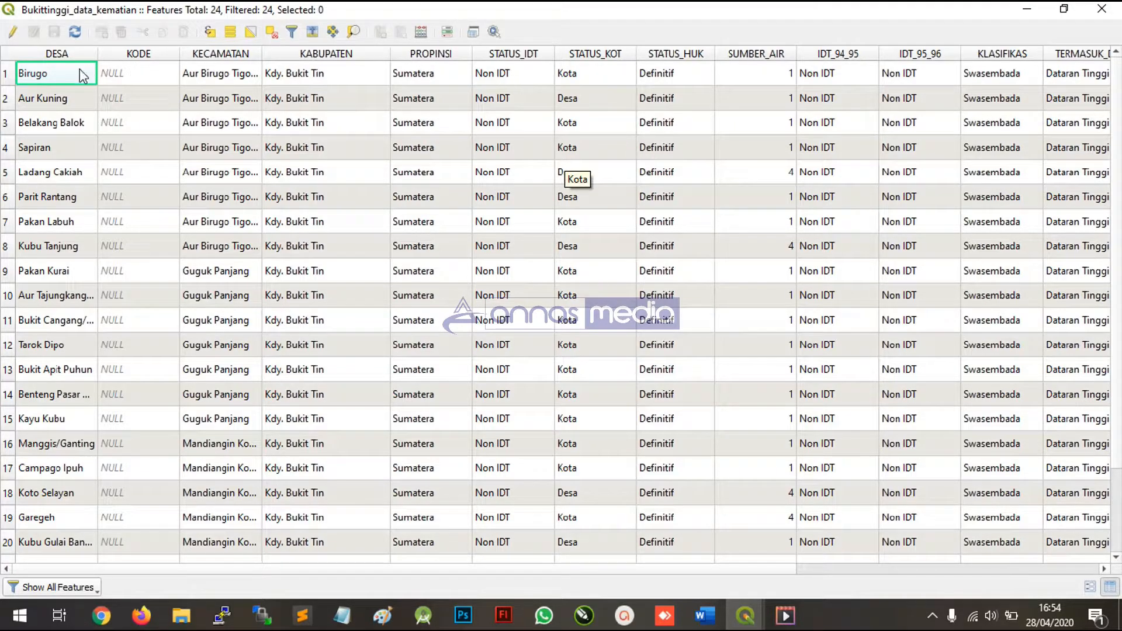
pyautogui.click(51, 55)
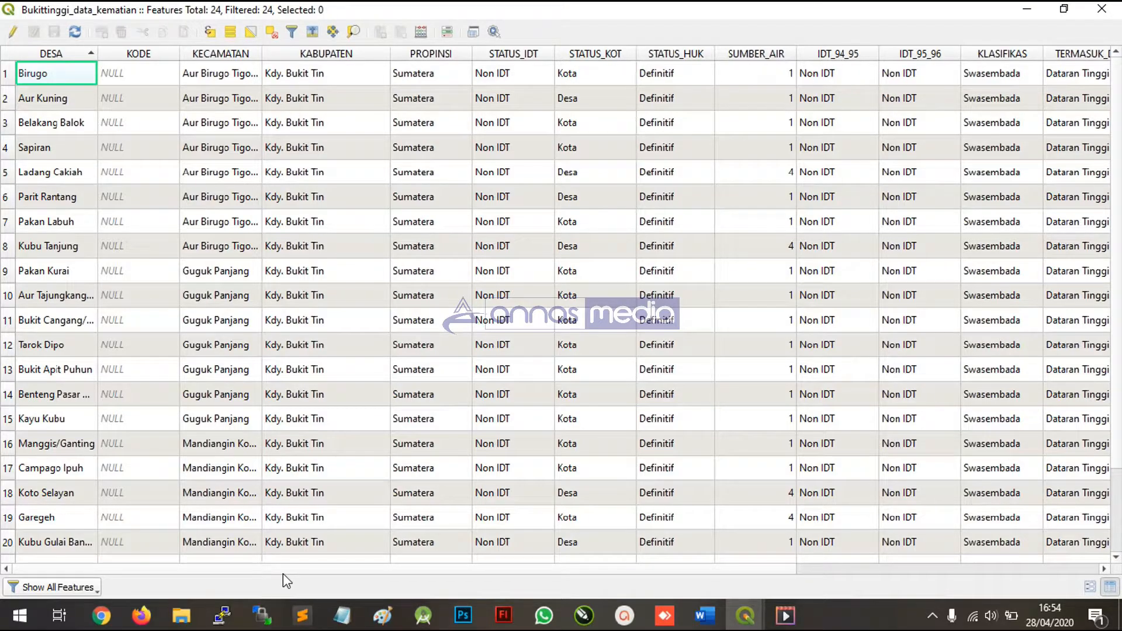
pyautogui.moveTo(329, 568); pyautogui.dragTo(815, 580)
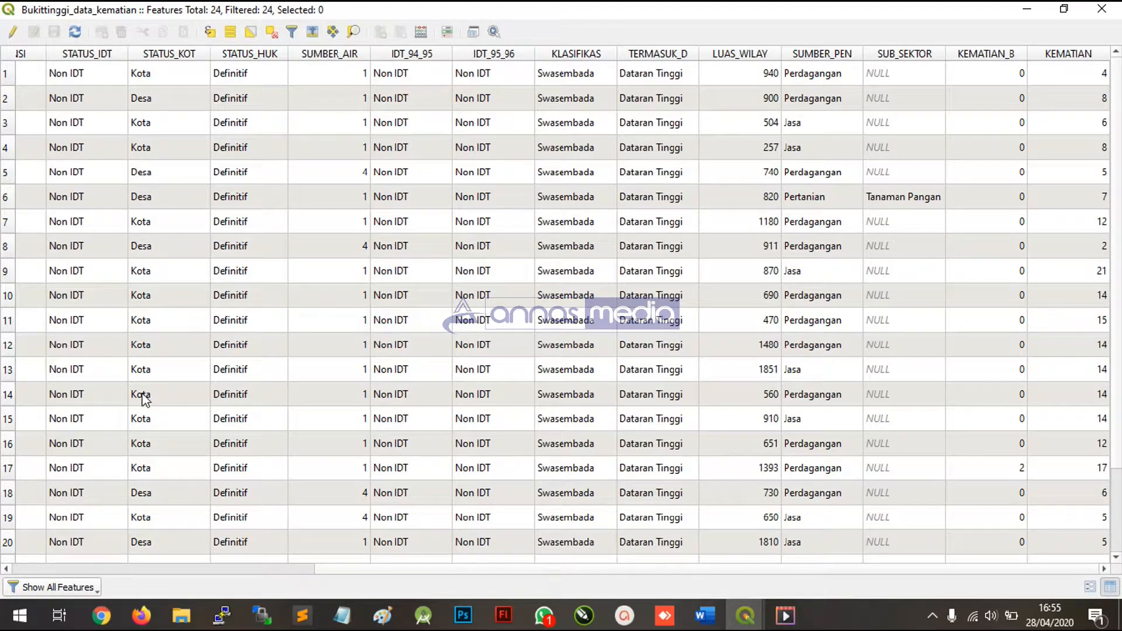
# - Turn on editing for the attribute table and sort the records by the KODE field
pyautogui.click(17, 31)
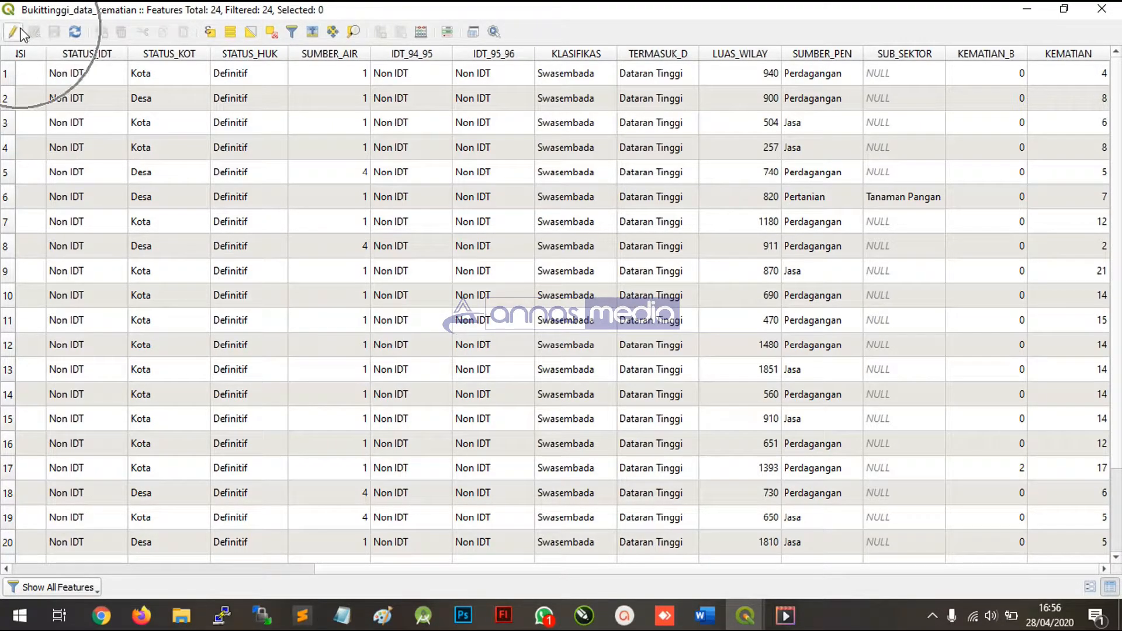
pyautogui.click(19, 30)
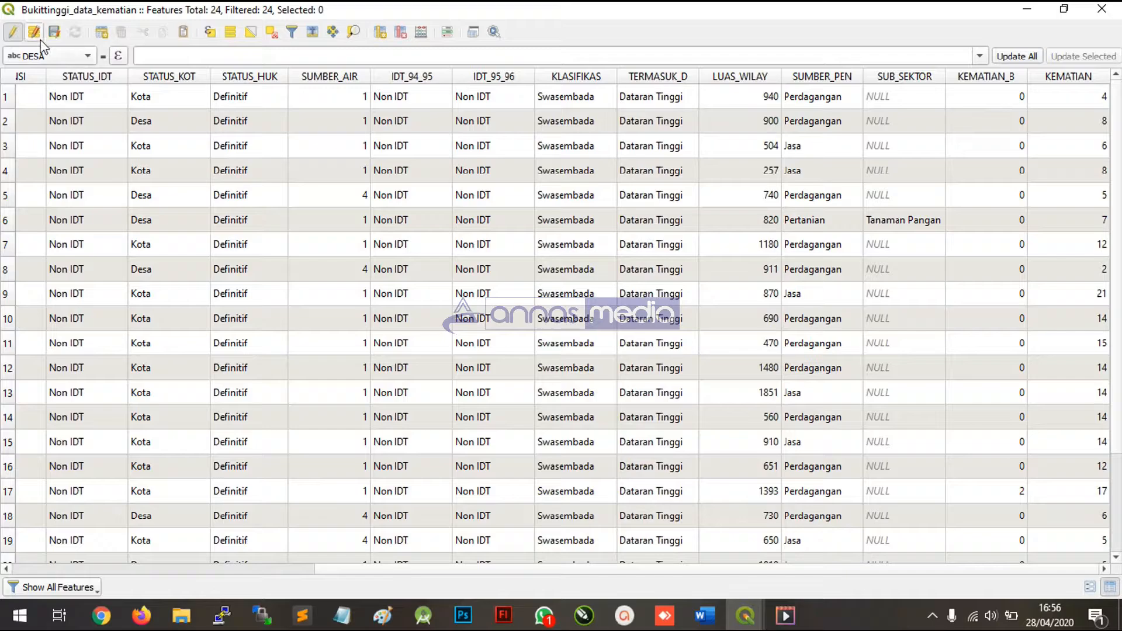
pyautogui.click(12, 33)
pyautogui.click(12, 34)
pyautogui.click(179, 569)
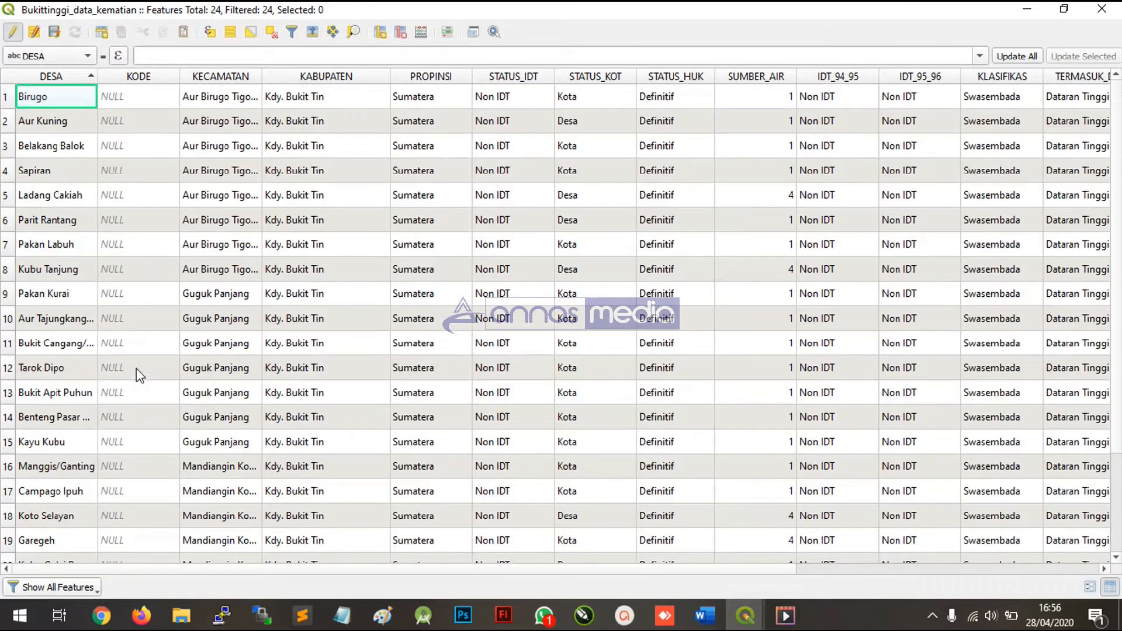
pyautogui.click(143, 78)
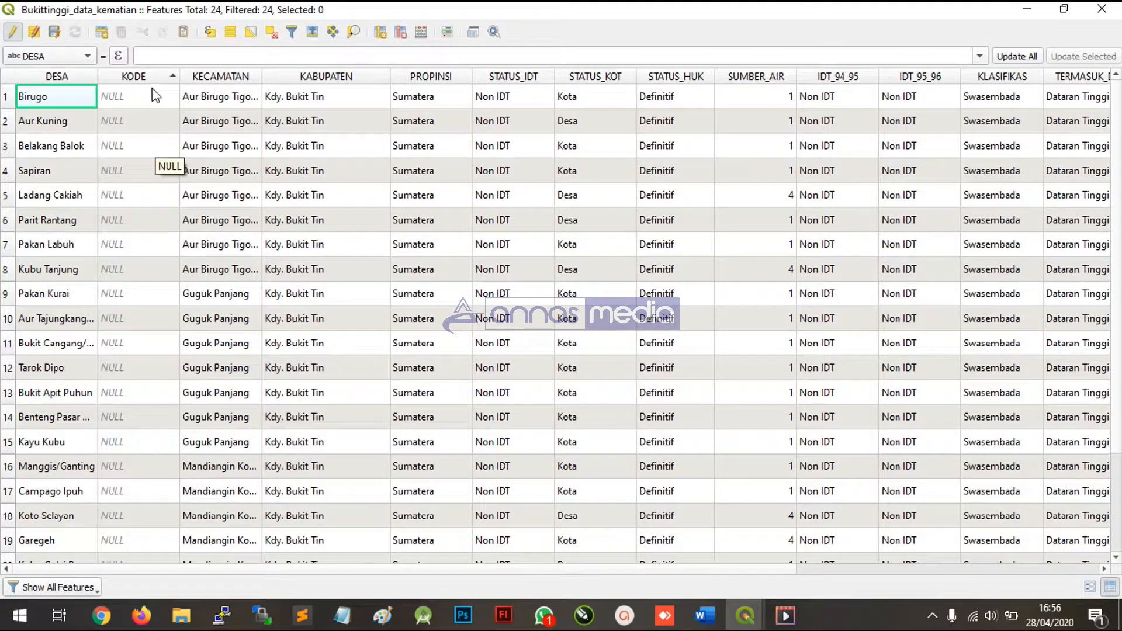
# - Delete the fields KODE, STATUS_IDT, STATUS_KOT, STATUS_HUK, SUMBER_AIR, IDT_94_95, IDT_95_96, KLASIFIKAS, TERMASUK_D, SUB_SEKTOR and KEMATIAN_B from the attribute table
pyautogui.click(402, 32)
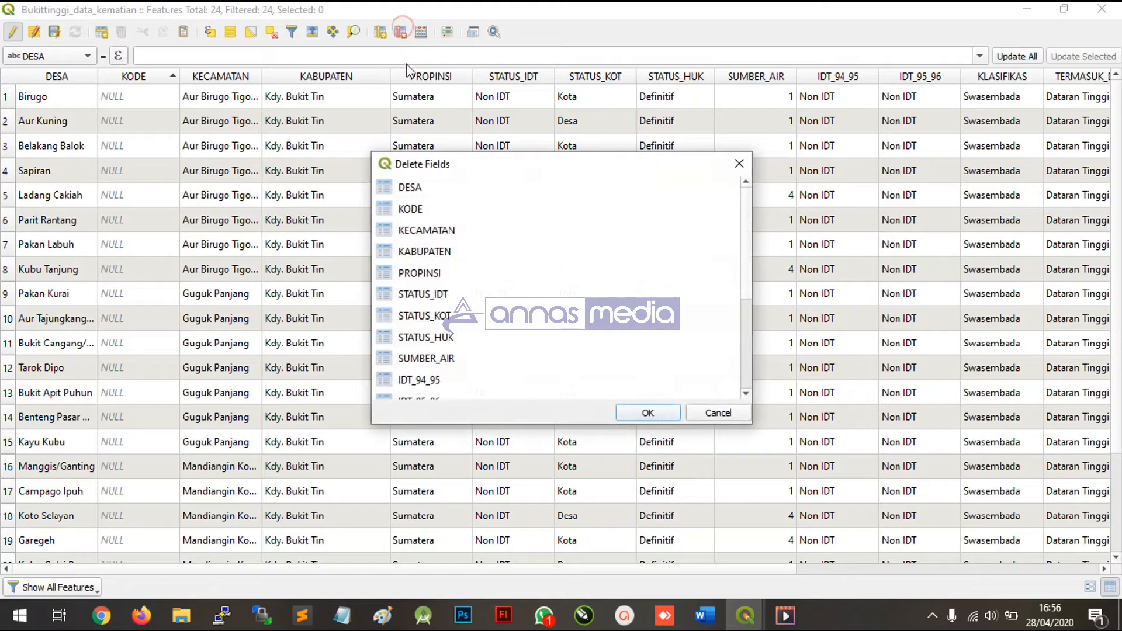
pyautogui.scroll(-3, 464, 273)
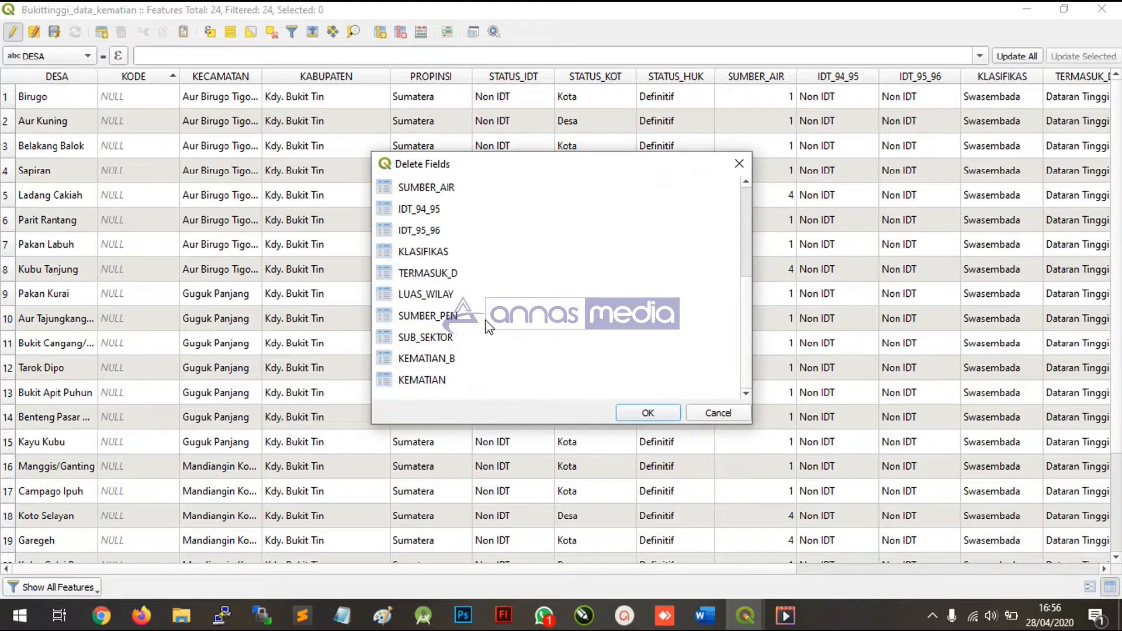
pyautogui.scroll(3, 489, 326)
pyautogui.scroll(-3, 489, 326)
pyautogui.scroll(3, 522, 298)
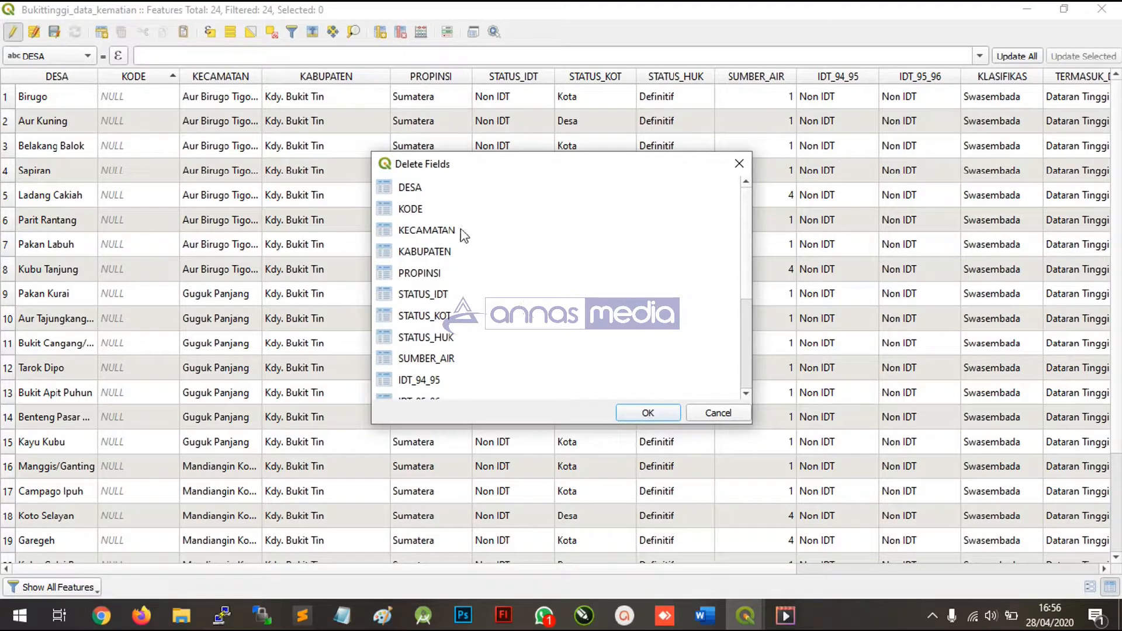
pyautogui.click(430, 210)
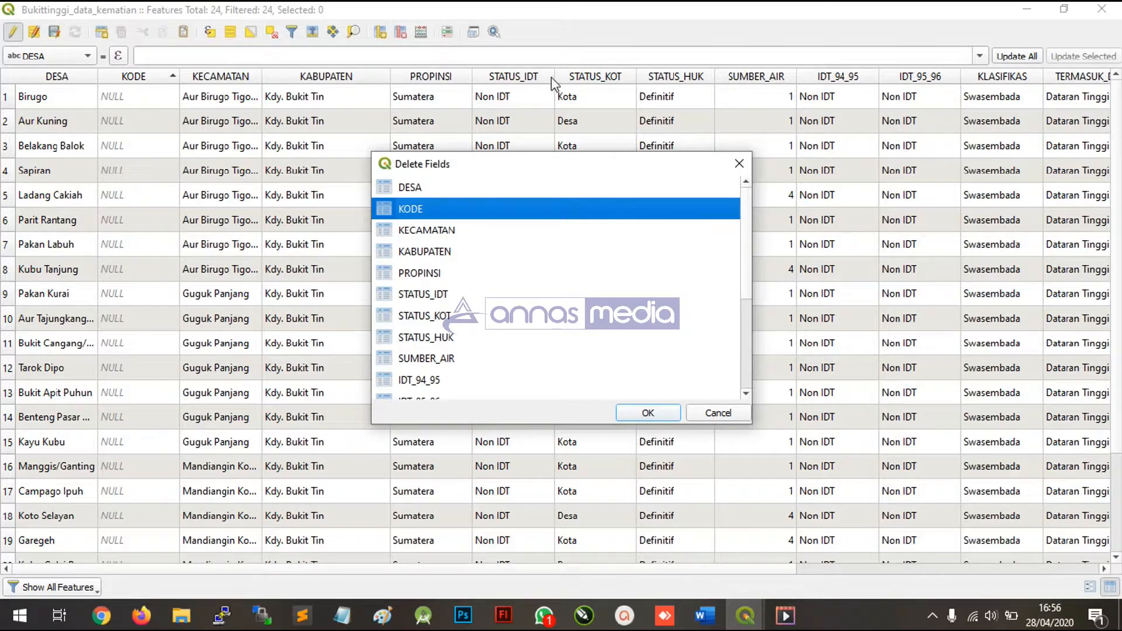
pyautogui.keyDown('ctrl'); pyautogui.click(433, 295); pyautogui.keyUp('ctrl')
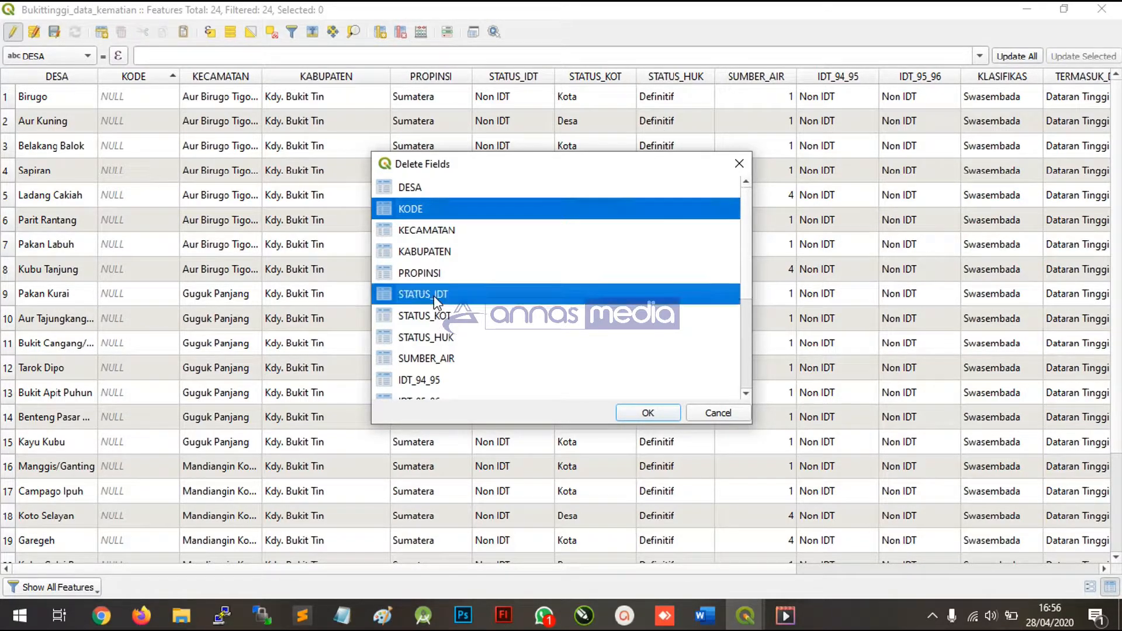
pyautogui.keyDown('ctrl'); pyautogui.click(439, 317); pyautogui.keyUp('ctrl')
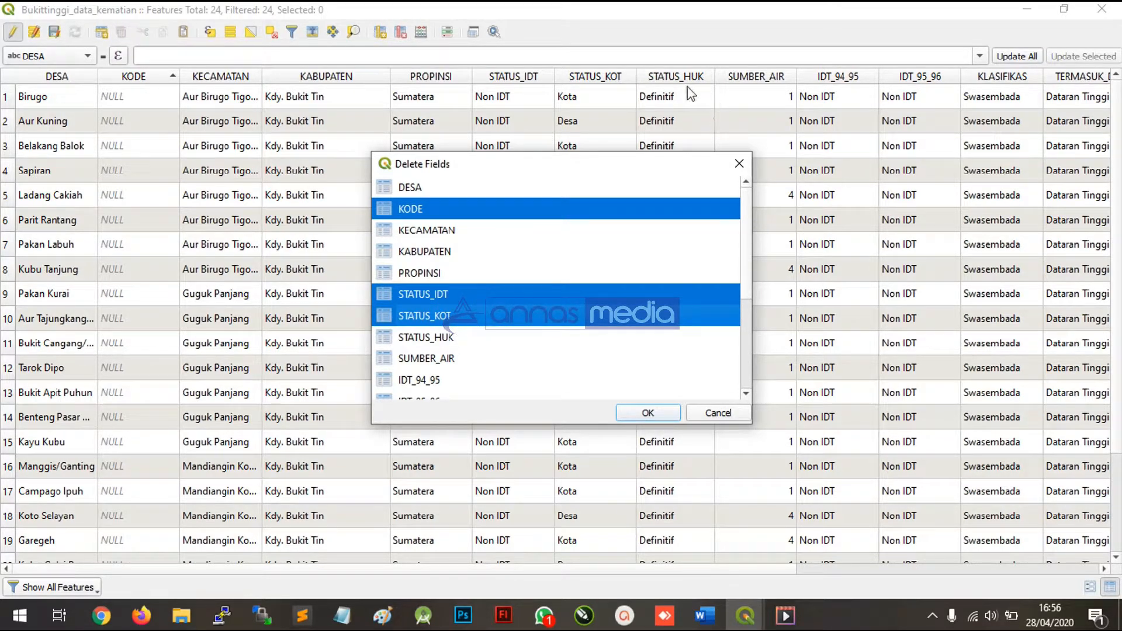
pyautogui.keyDown('ctrl'); pyautogui.click(448, 337); pyautogui.keyUp('ctrl')
pyautogui.scroll(-1, 487, 343)
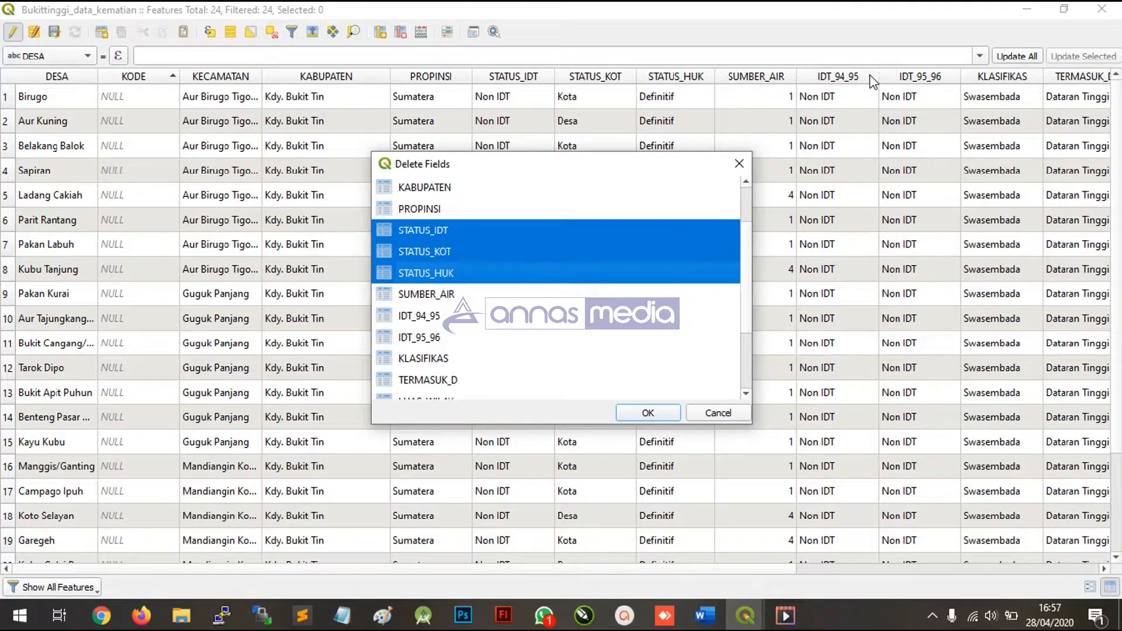
pyautogui.keyDown('ctrl'); pyautogui.click(448, 317); pyautogui.keyUp('ctrl')
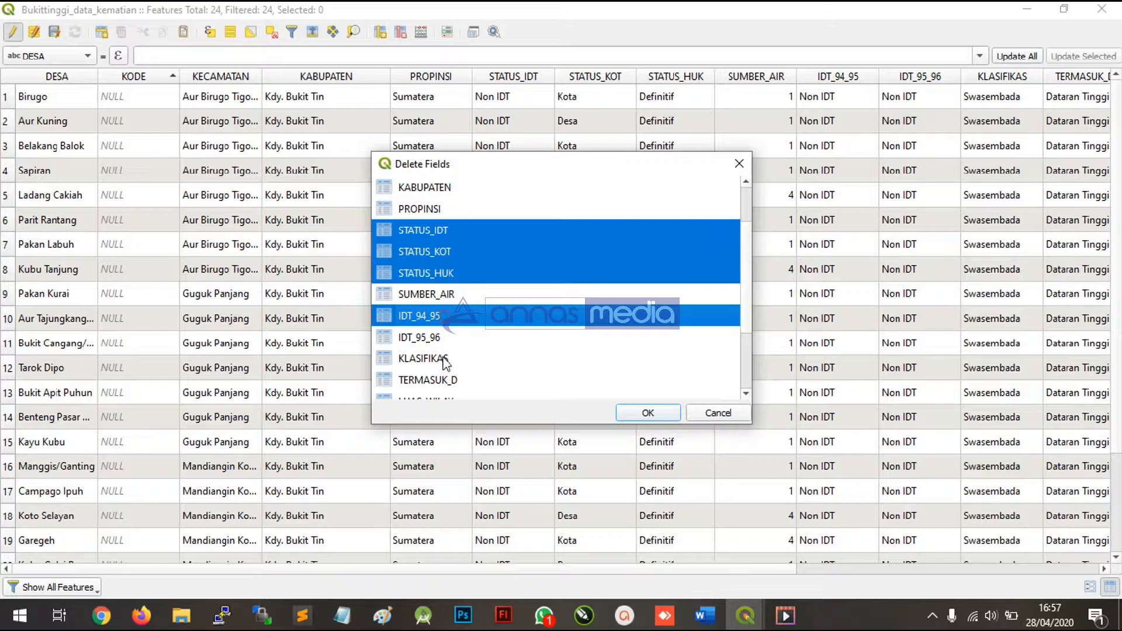
pyautogui.keyDown('ctrl'); pyautogui.click(447, 357); pyautogui.keyUp('ctrl')
pyautogui.keyDown('ctrl'); pyautogui.click(464, 354); pyautogui.keyUp('ctrl')
pyautogui.keyDown('ctrl'); pyautogui.click(469, 343); pyautogui.keyUp('ctrl')
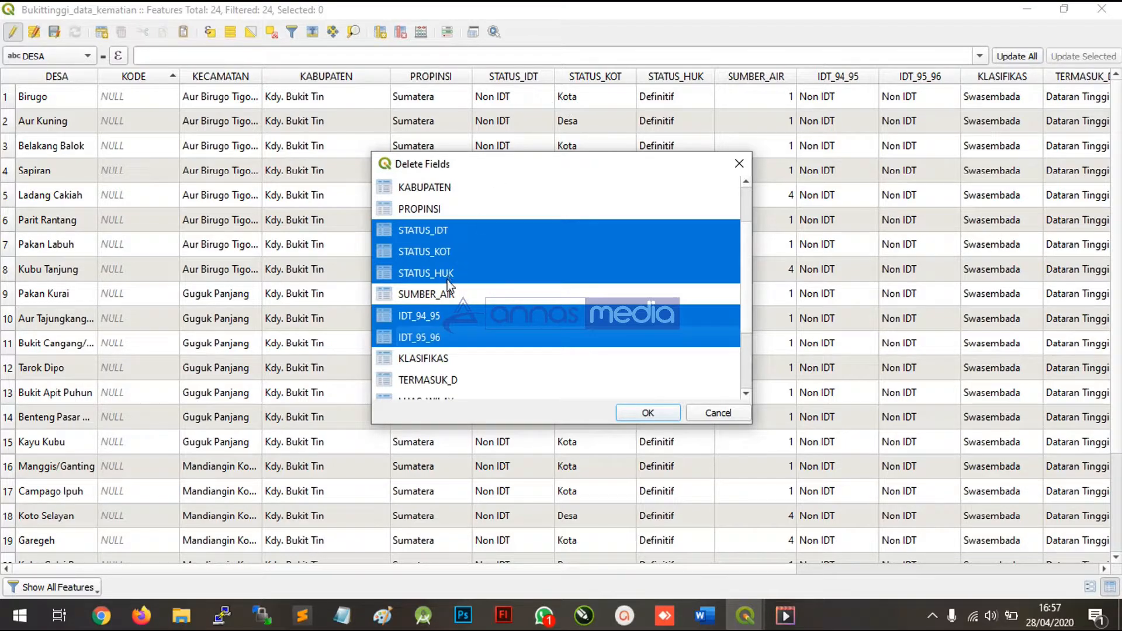
pyautogui.scroll(-1, 462, 304)
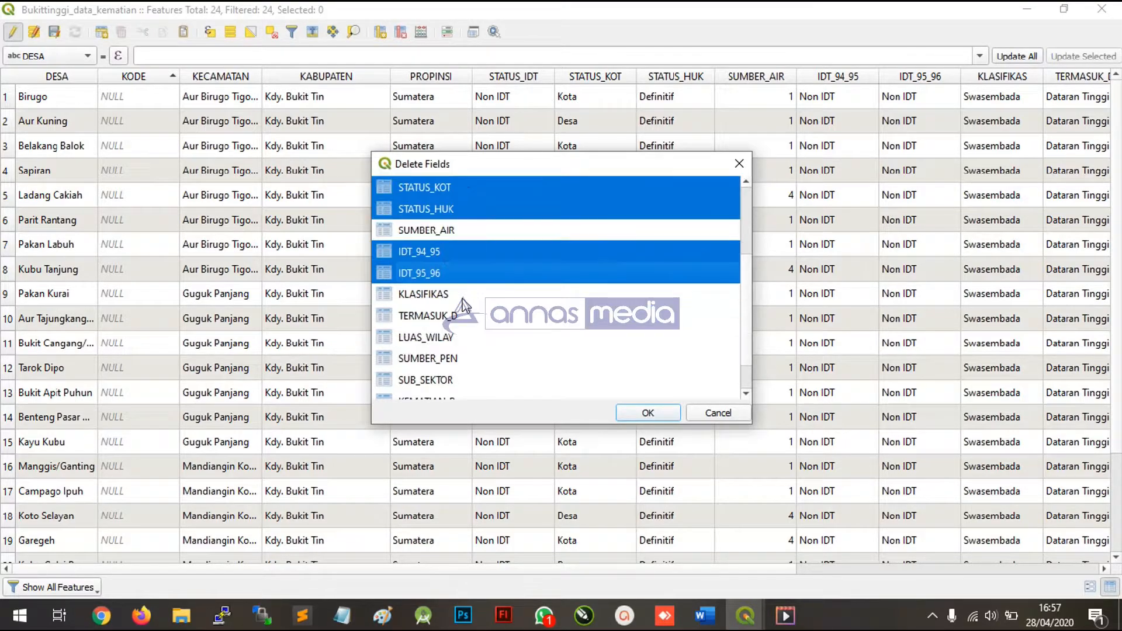
pyautogui.scroll(-1, 462, 304)
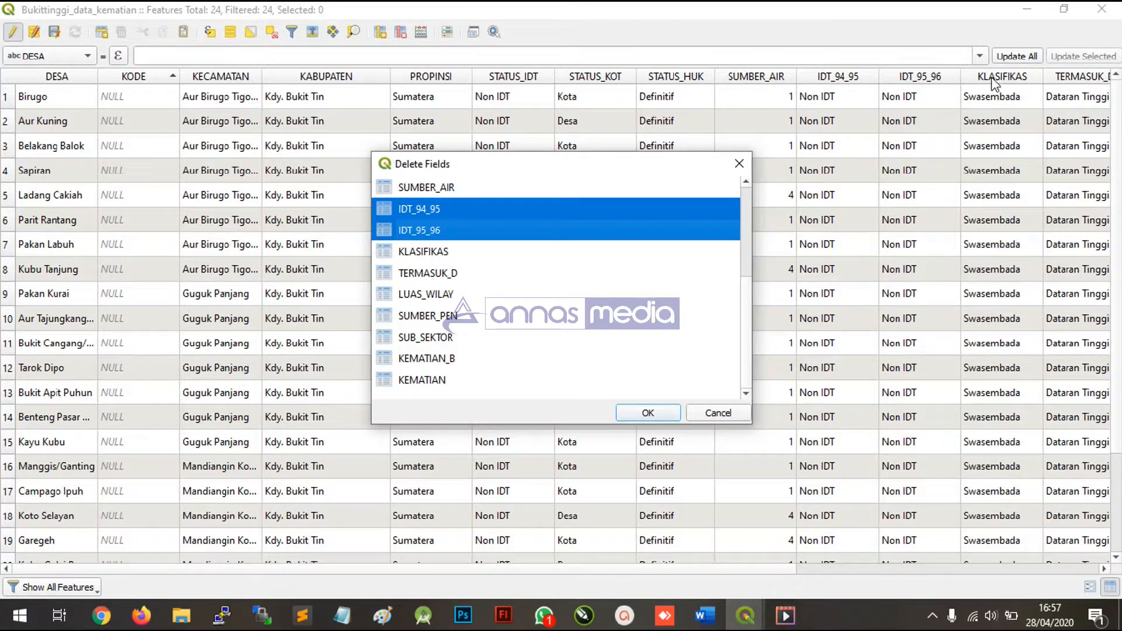
pyautogui.keyDown('ctrl'); pyautogui.click(460, 252); pyautogui.keyUp('ctrl')
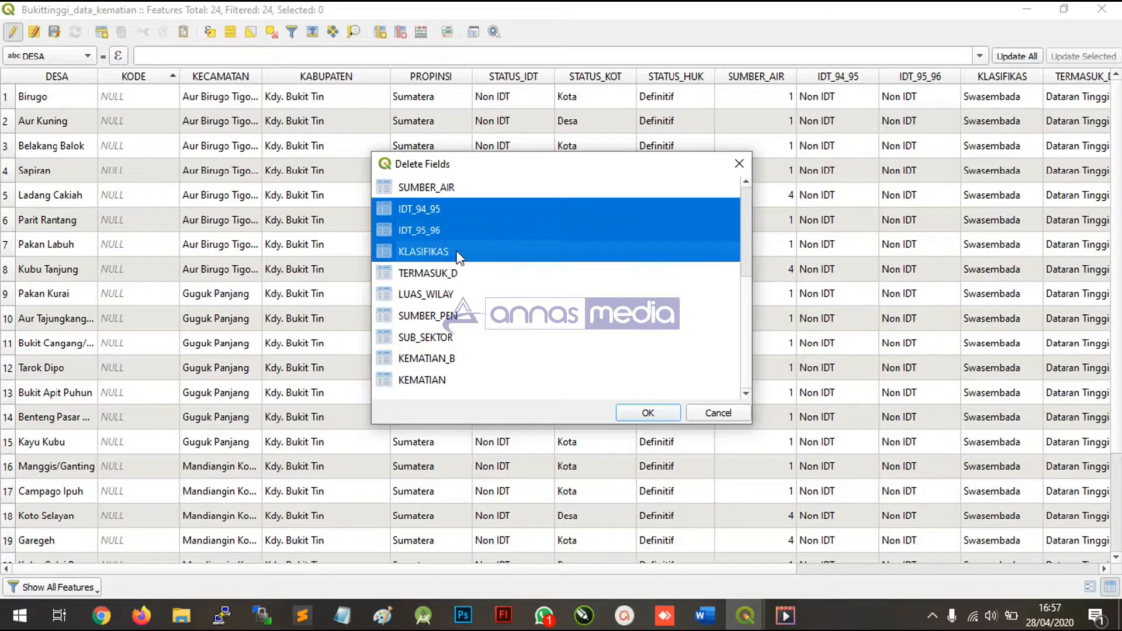
pyautogui.keyDown('ctrl'); pyautogui.click(463, 274); pyautogui.keyUp('ctrl')
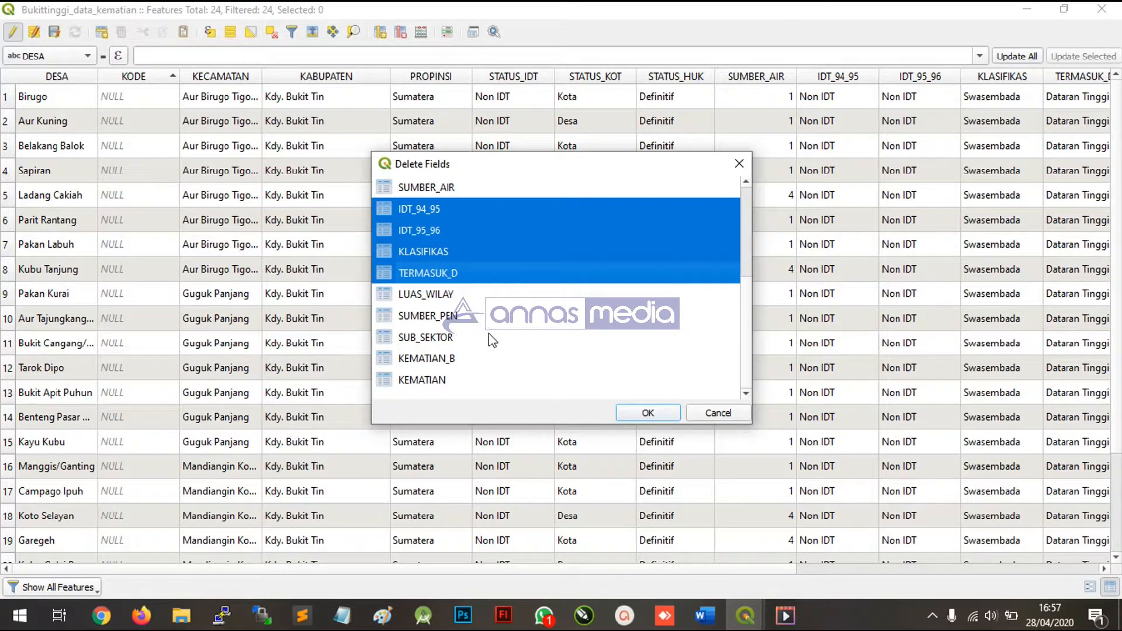
pyautogui.keyDown('ctrl'); pyautogui.click(447, 358); pyautogui.keyUp('ctrl')
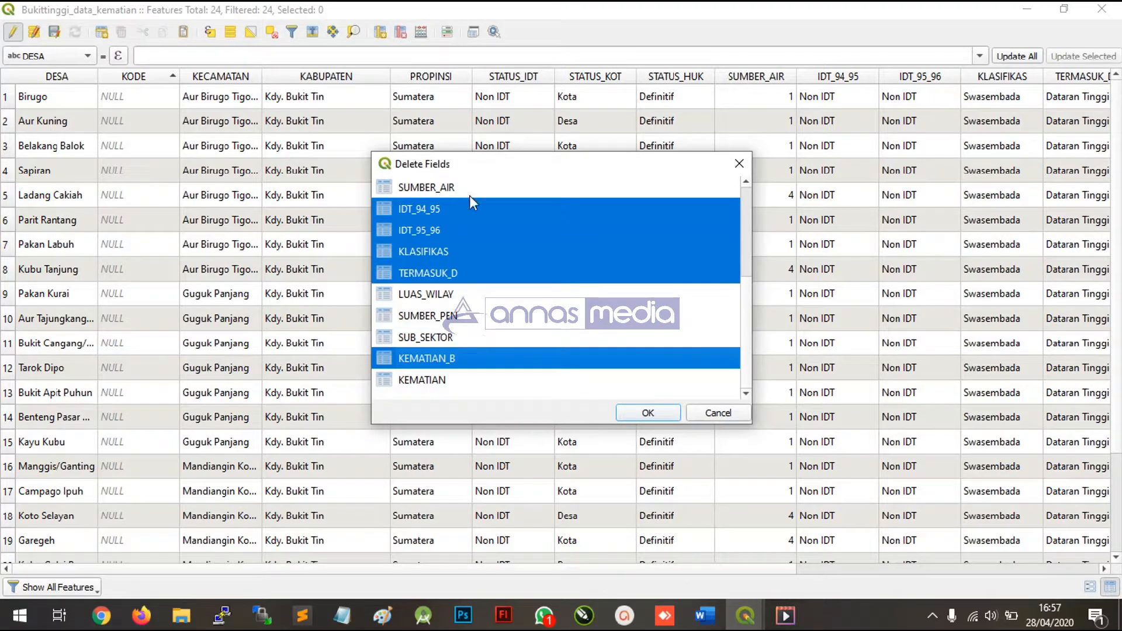
pyautogui.click(647, 414)
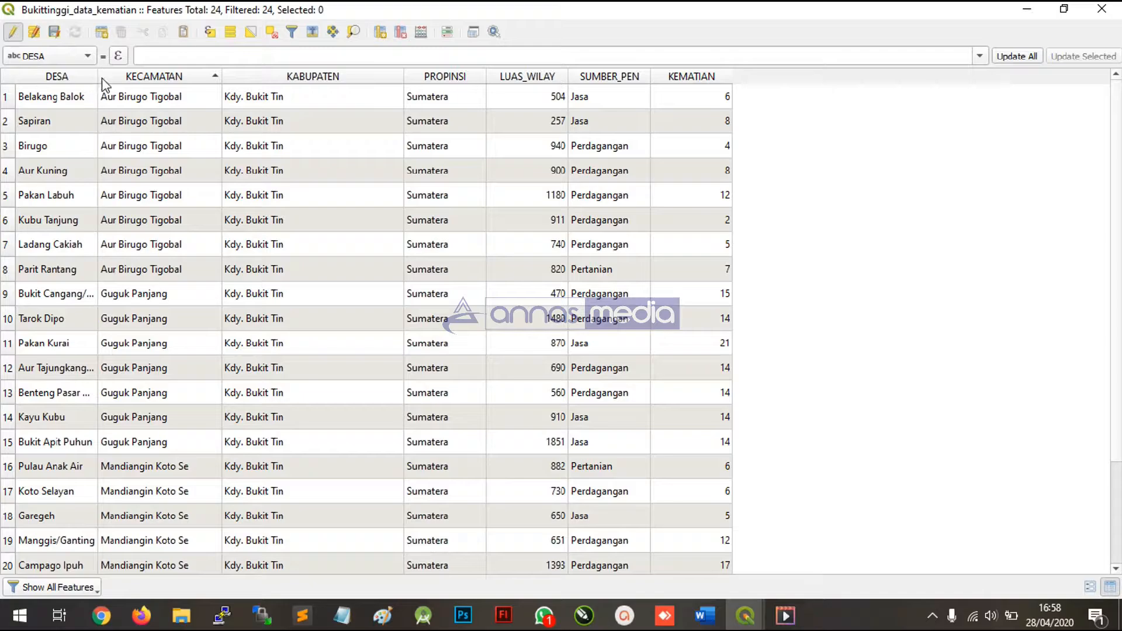
# - Widen the DESA column to show full village names, and stop editing with the layer changes saved
pyautogui.moveTo(99, 76); pyautogui.dragTo(213, 99)
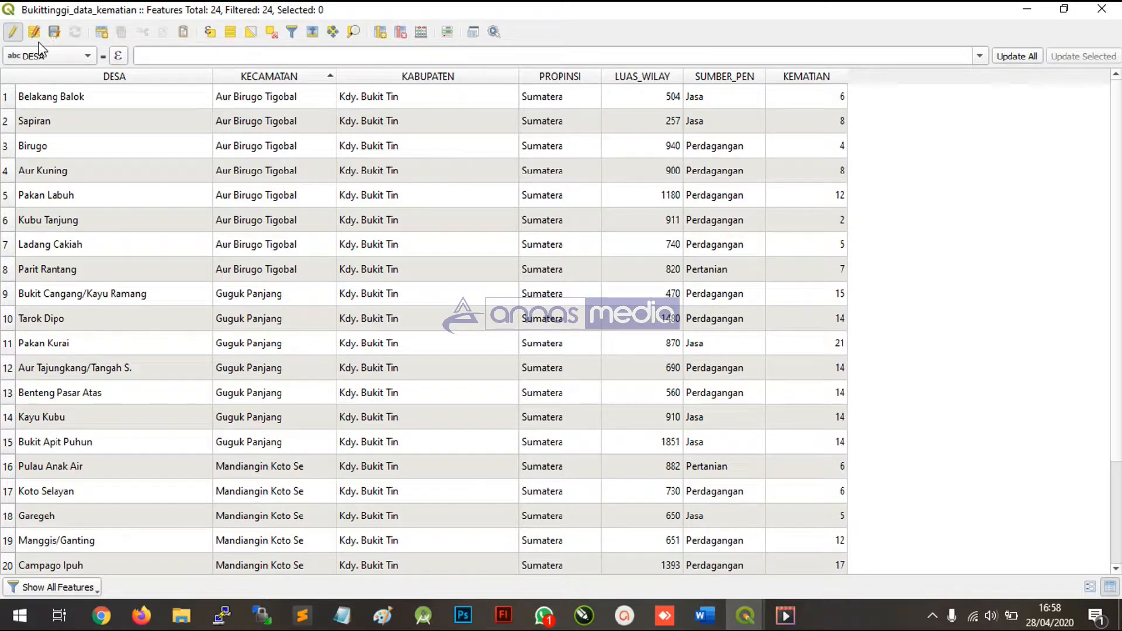
pyautogui.click(16, 33)
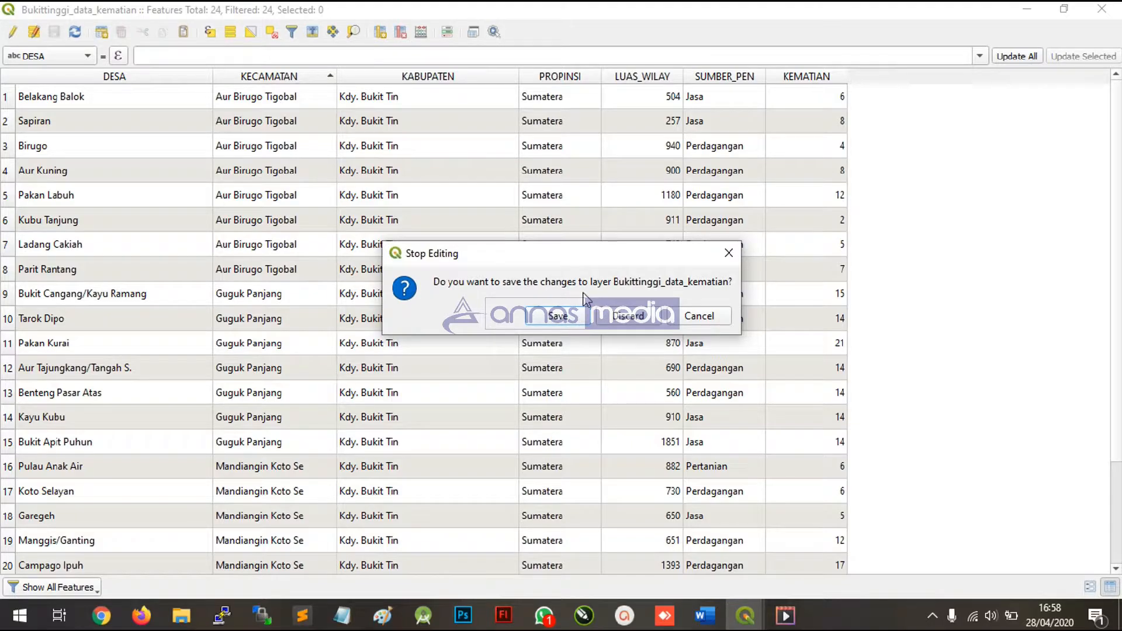
pyautogui.click(565, 316)
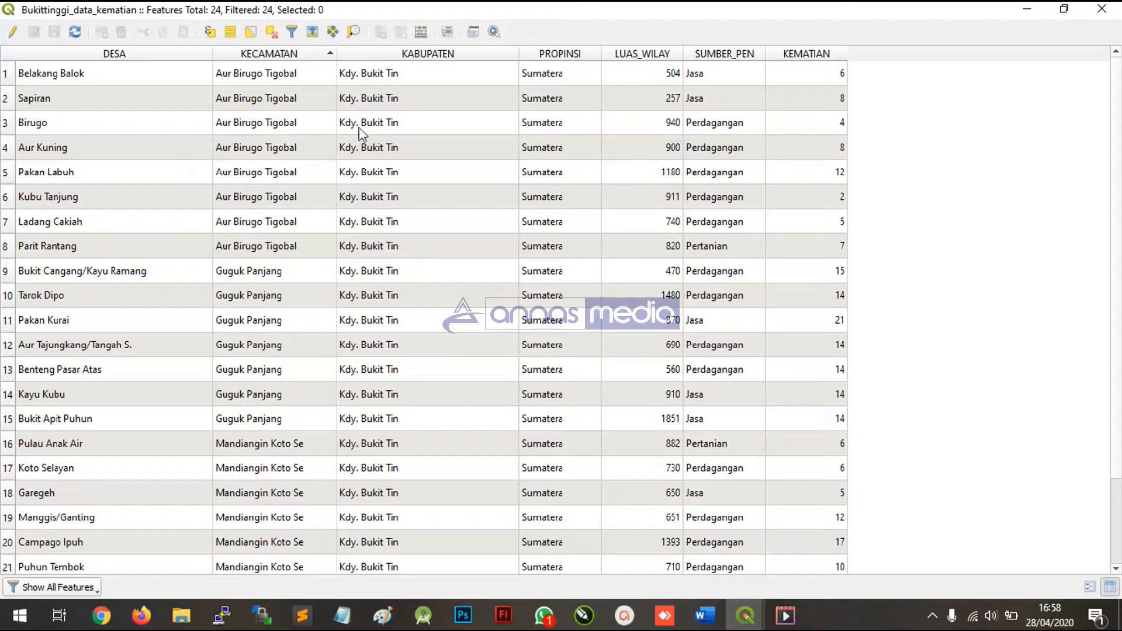
# - Review the records in the reduced attribute table and check the type of the KEMATIAN field
pyautogui.scroll(-2, 623, 303)
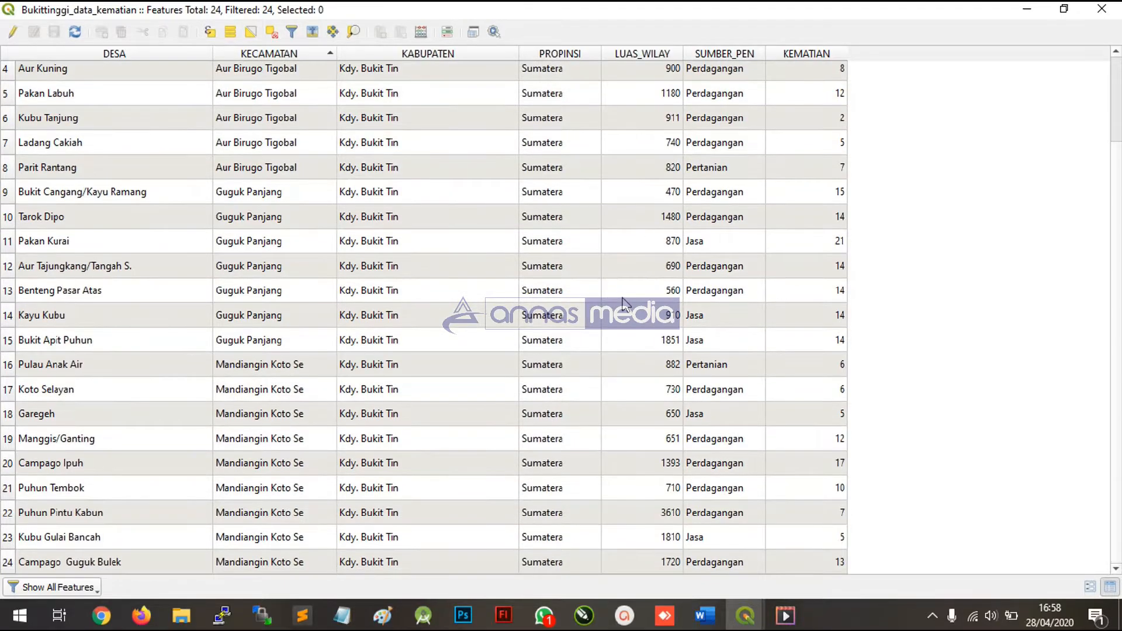
pyautogui.scroll(2, 623, 303)
pyautogui.scroll(-2, 623, 303)
pyautogui.scroll(2, 623, 303)
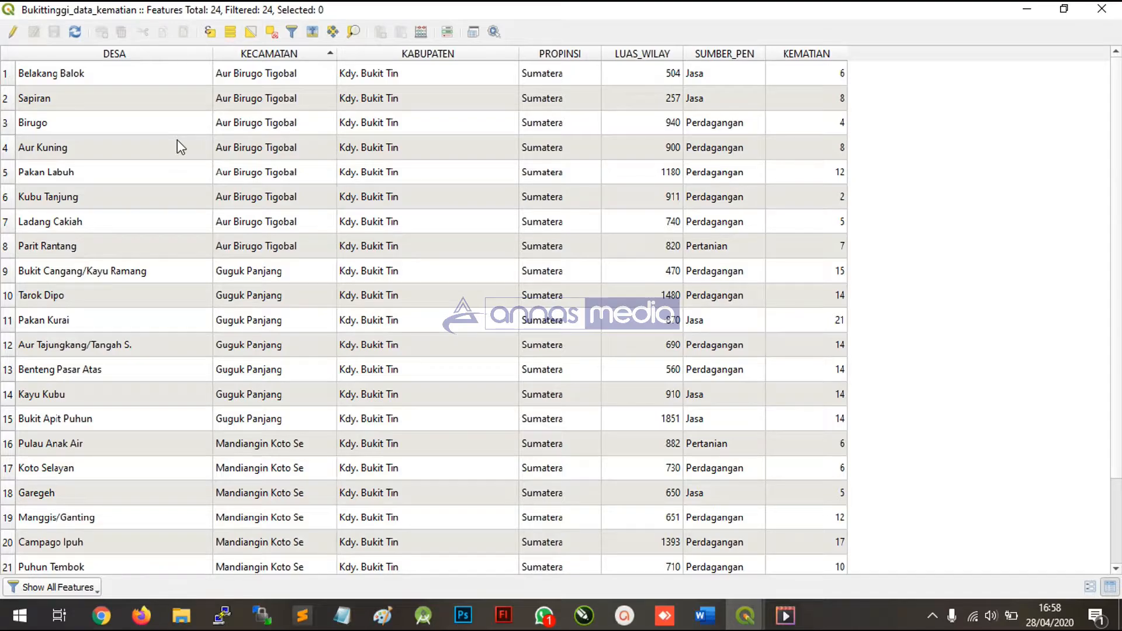
pyautogui.click(528, 267)
pyautogui.press('ctrl')
pyautogui.press('ctrl')
pyautogui.press('ctrl')
pyautogui.press('ctrl')
pyautogui.press('ctrl')
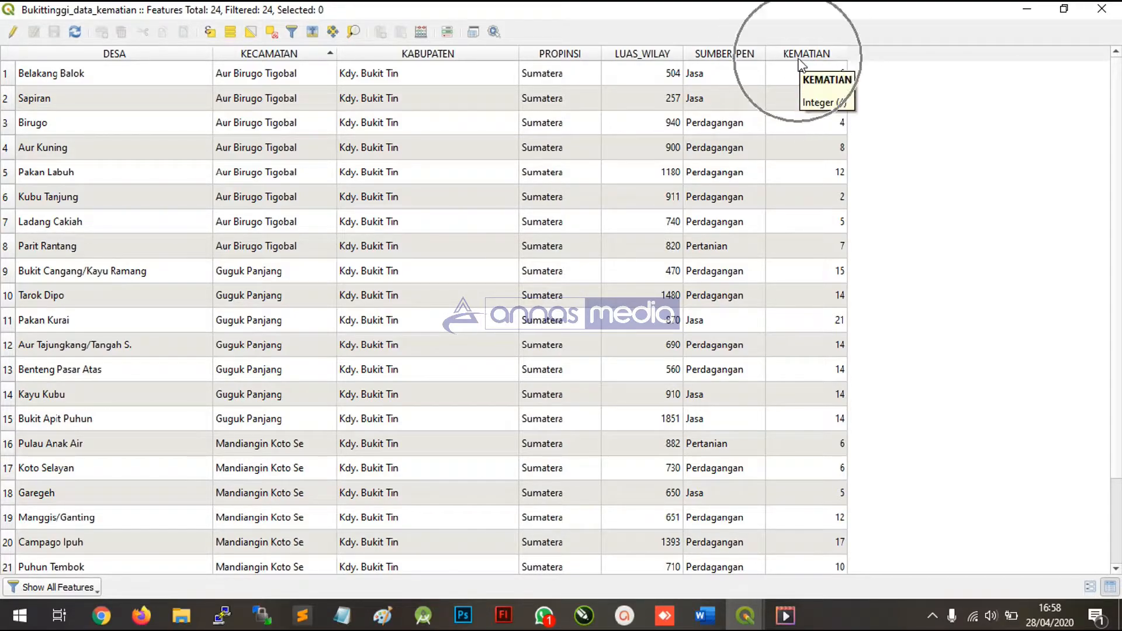
# - Turn on editing for the attribute table and start a new field named JUMLAH_PDD, leaving its comment empty
pyautogui.press('ctrl')
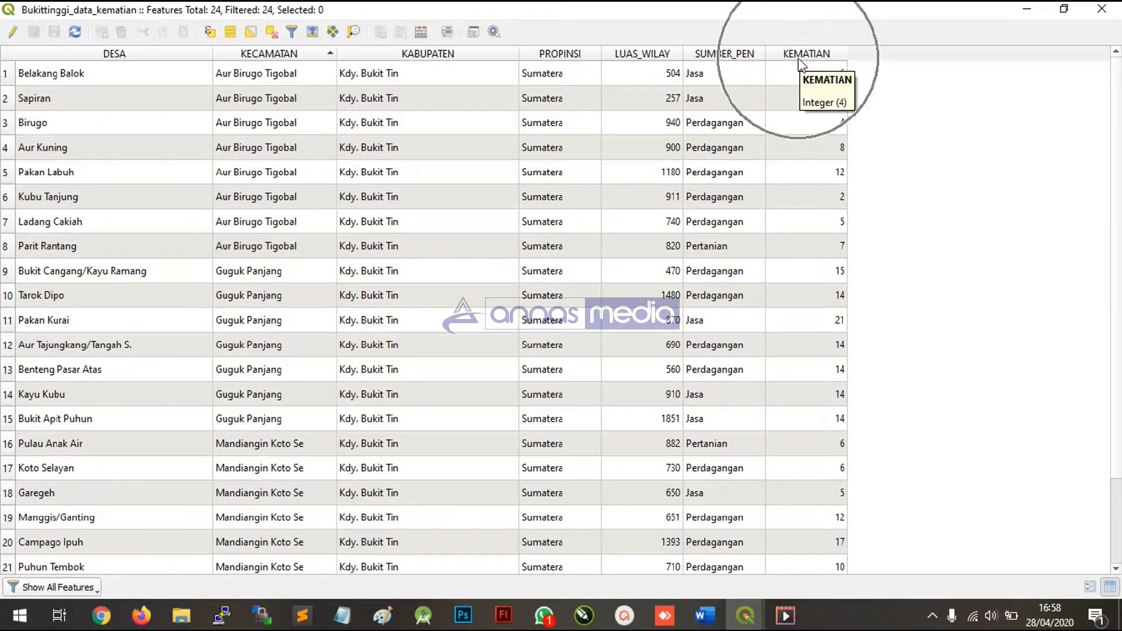
pyautogui.press('ctrl')
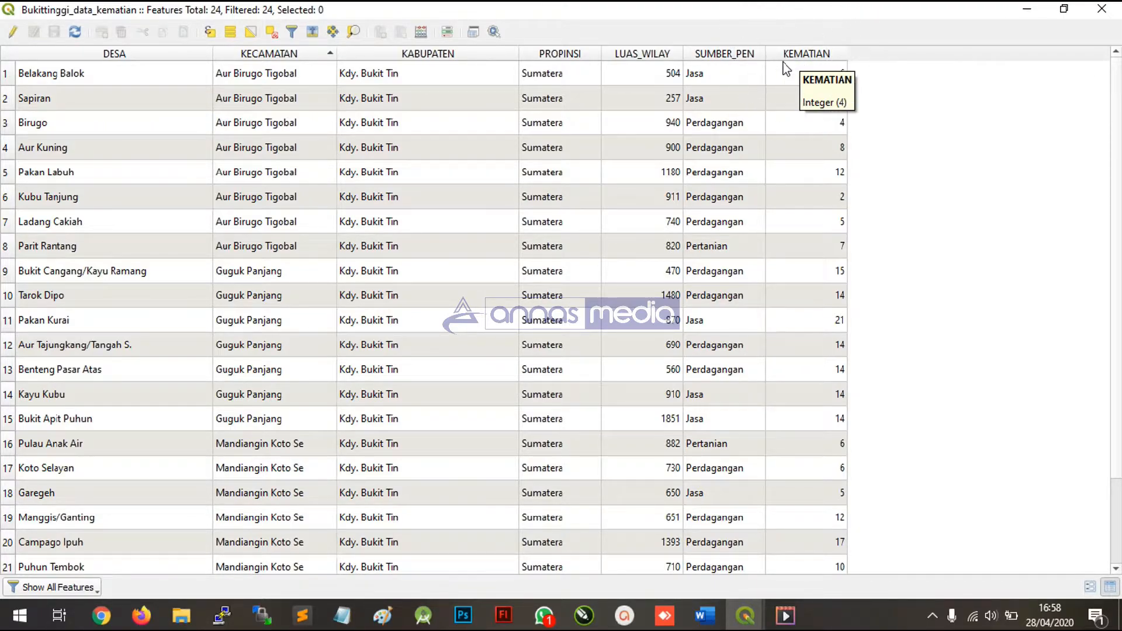
pyautogui.click(13, 33)
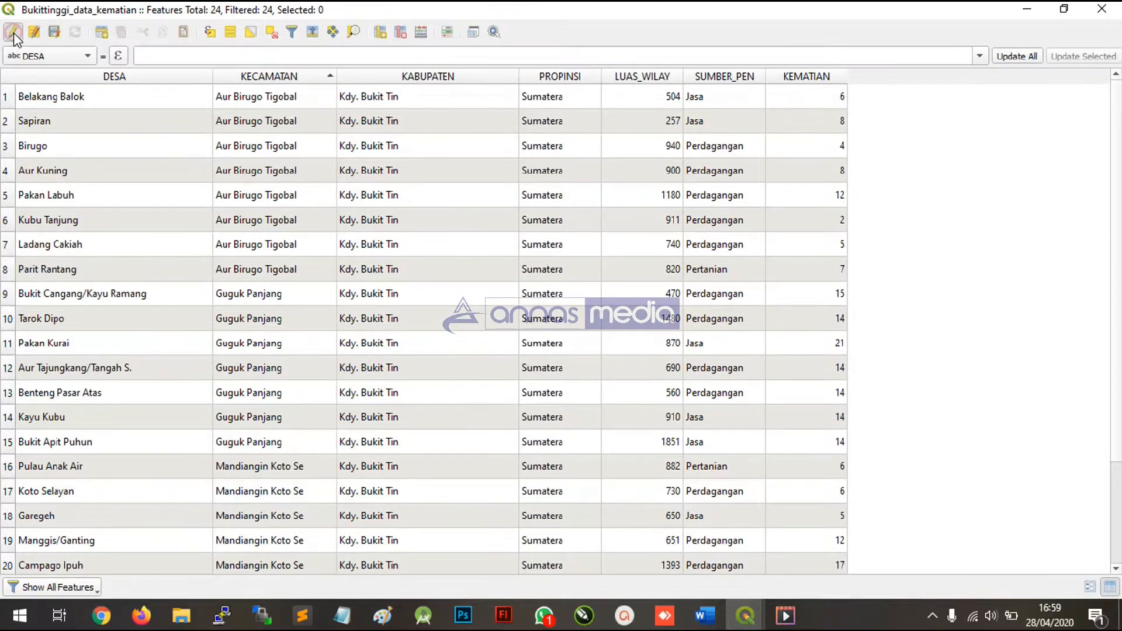
pyautogui.click(274, 195)
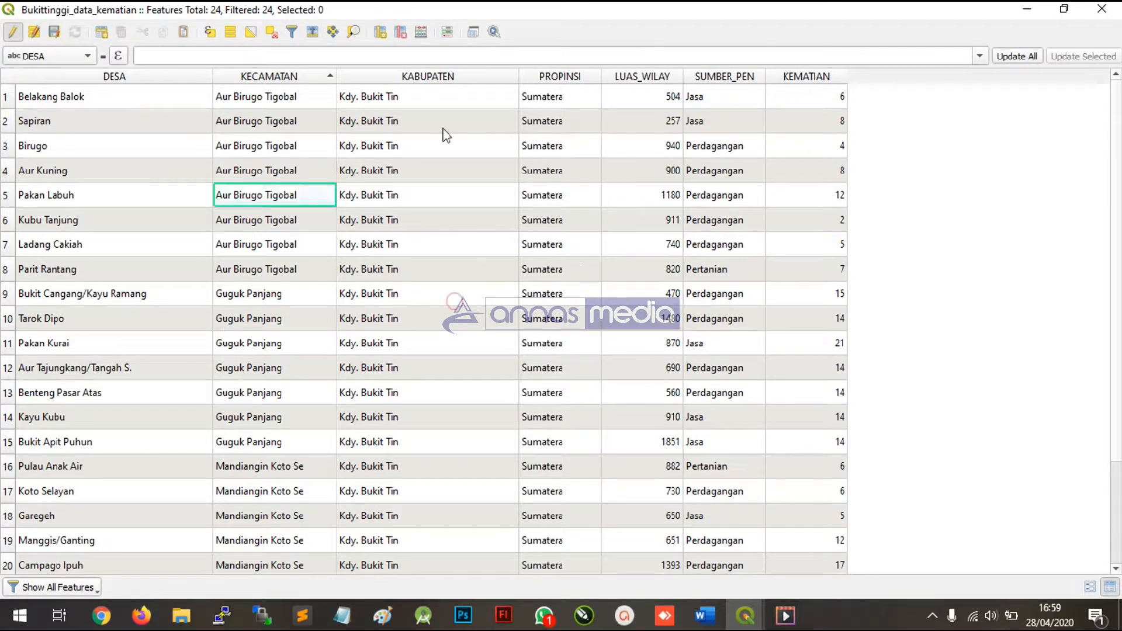
pyautogui.click(381, 34)
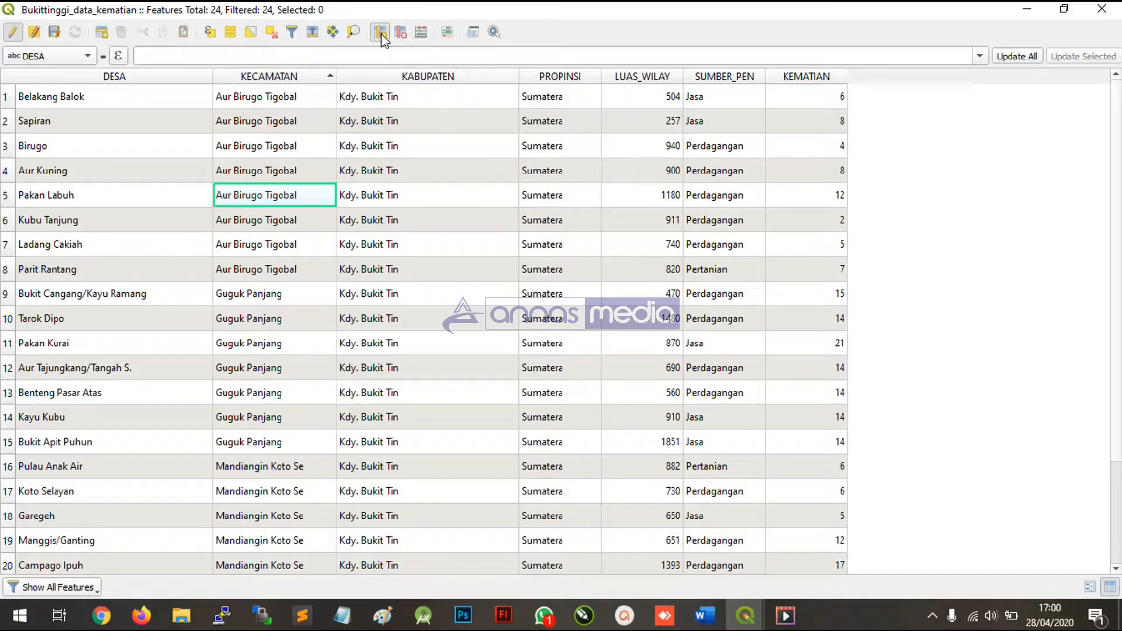
pyautogui.moveTo(500, 215); pyautogui.dragTo(379, 147)
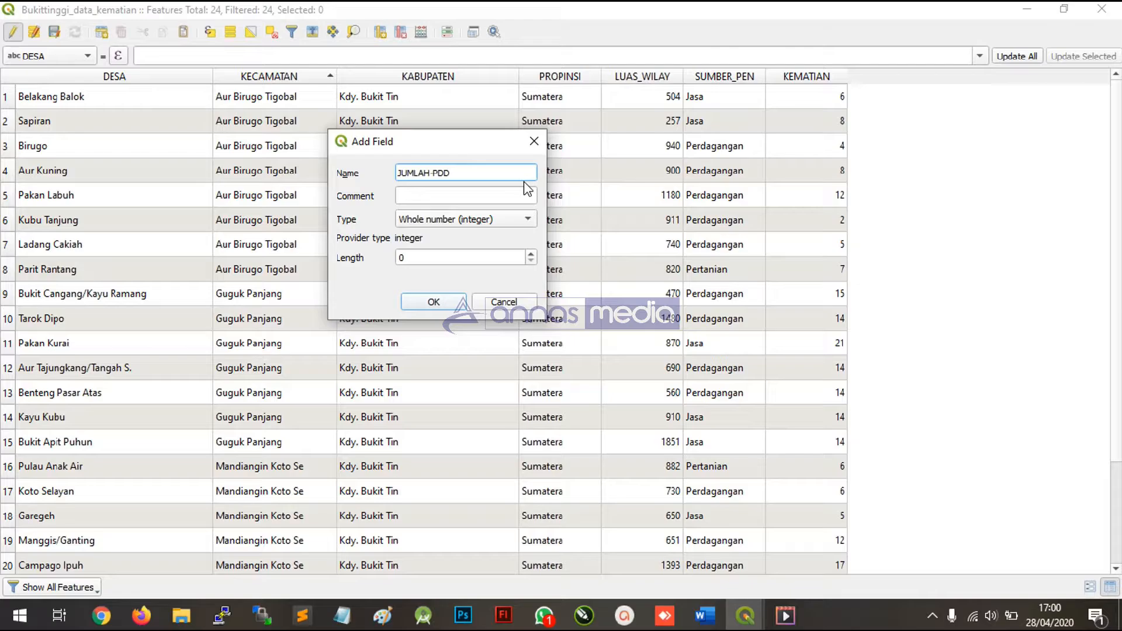
pyautogui.hotkey('shift', 'Left')
pyautogui.write('_')
pyautogui.click(401, 195)
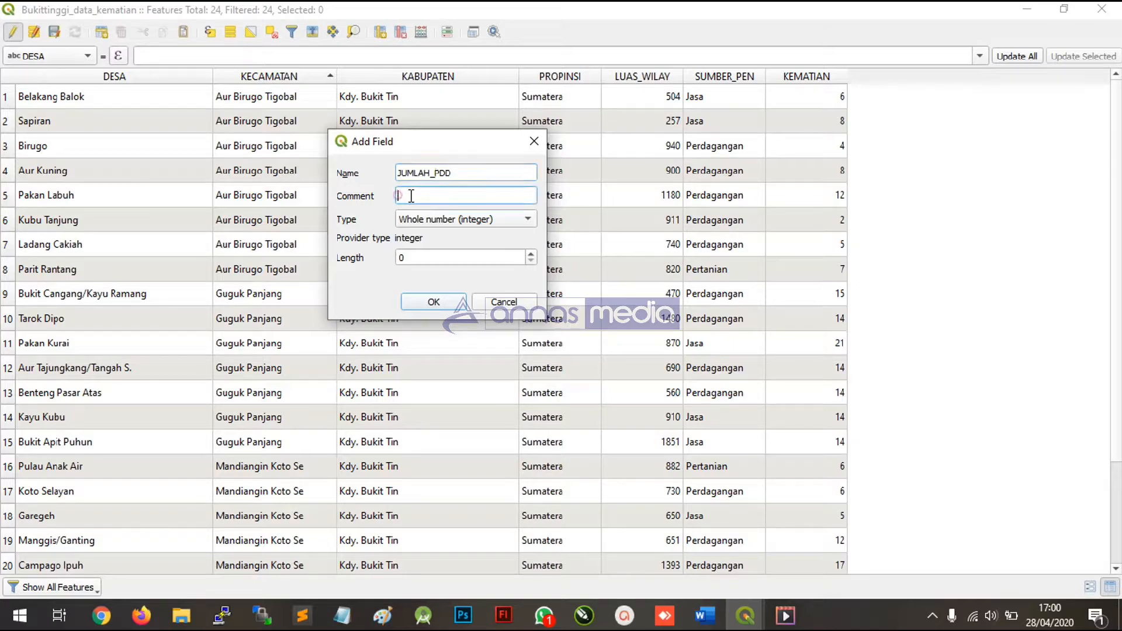
# - Switch the new field's type to Text (string) and back to Whole number (integer)
pyautogui.click(435, 225)
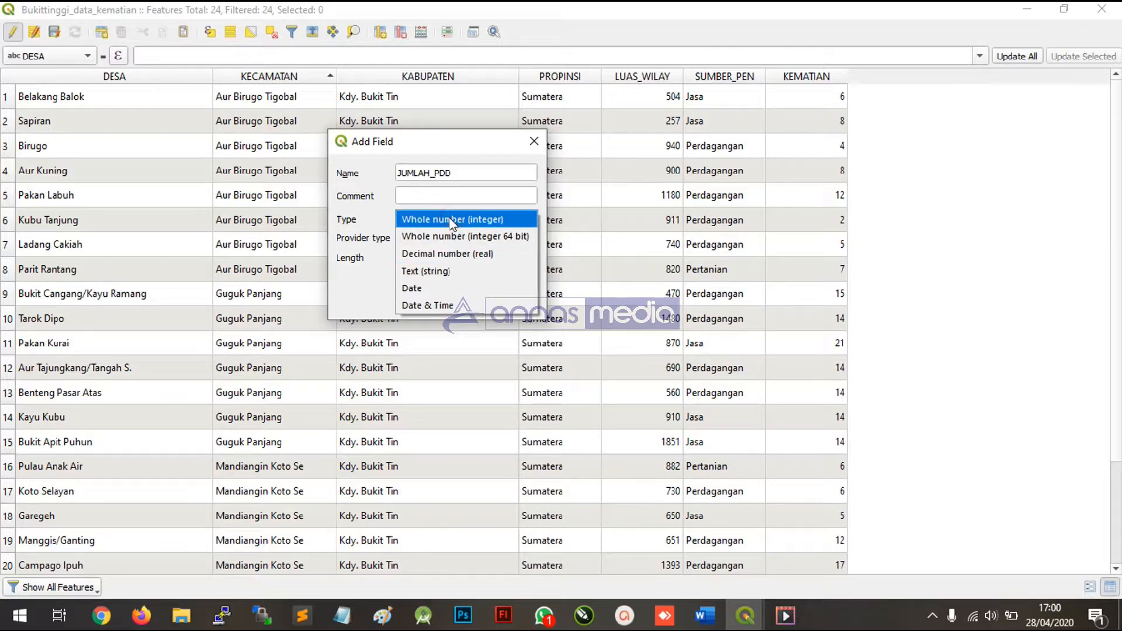
pyautogui.click(433, 271)
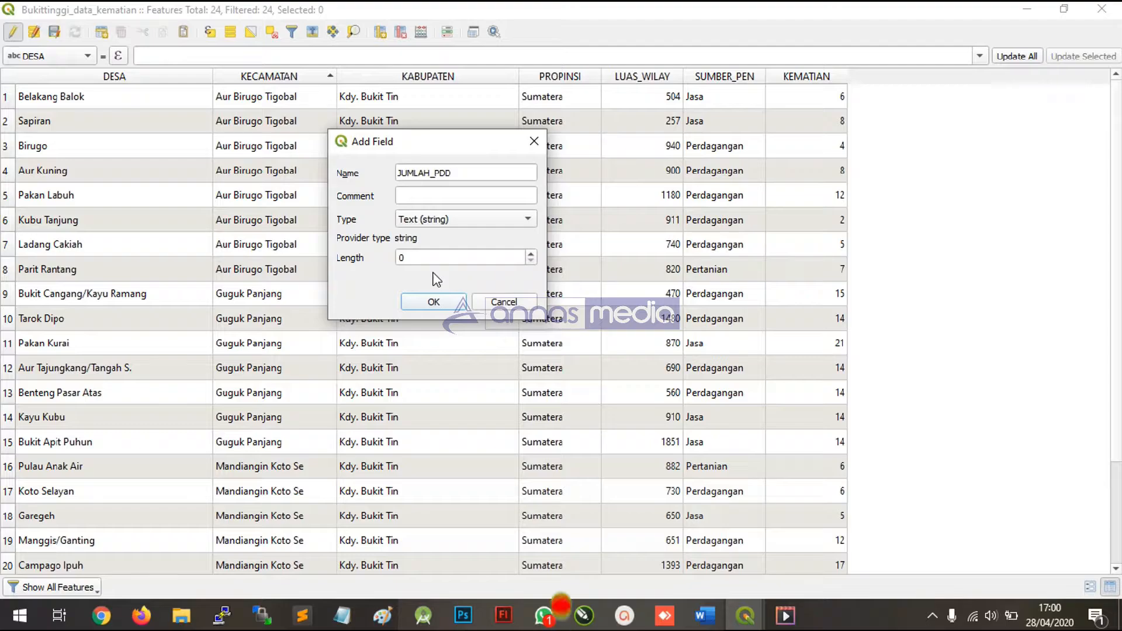
pyautogui.click(483, 222)
pyautogui.click(449, 224)
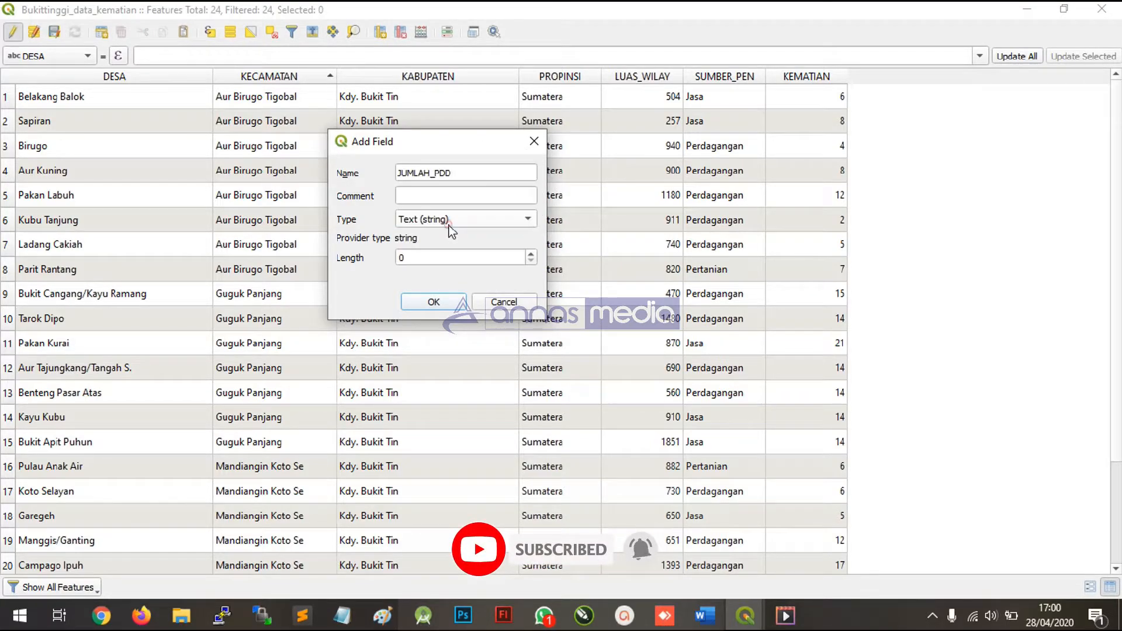
pyautogui.click(434, 223)
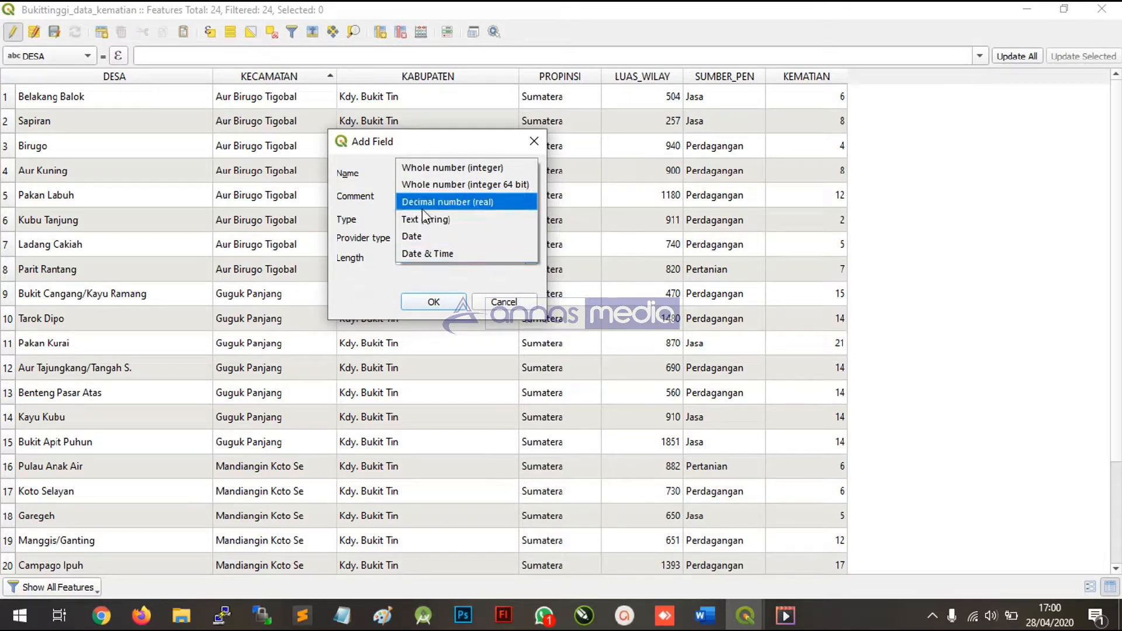
pyautogui.click(426, 169)
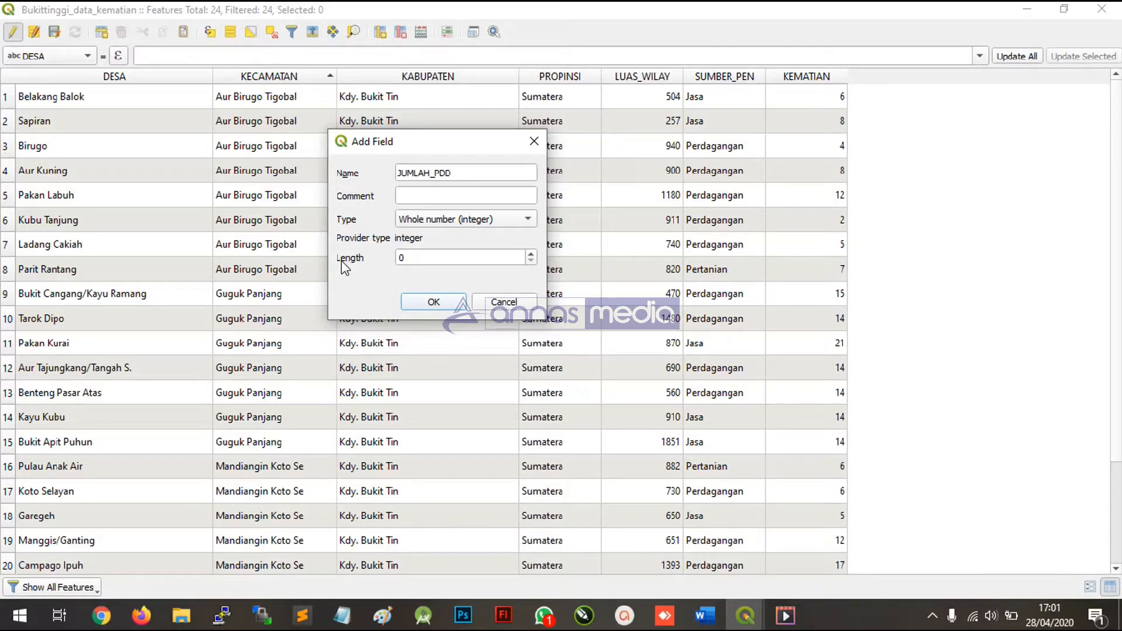
# - Set the length of the JUMLAH_PDD field and add the field to the attribute table
pyautogui.moveTo(410, 256); pyautogui.dragTo(400, 257)
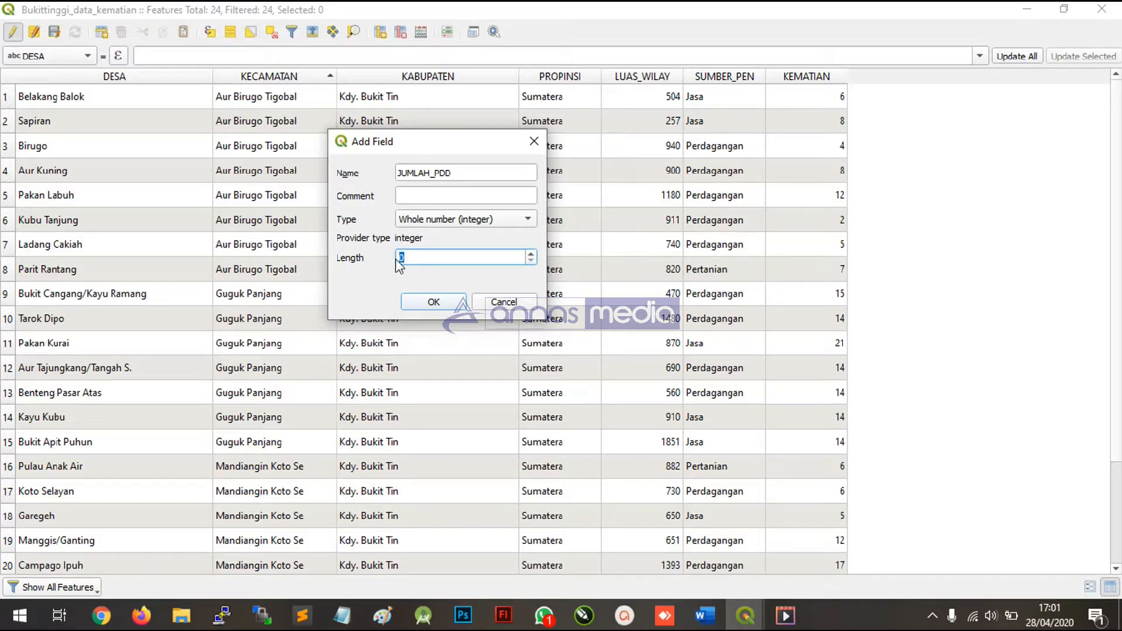
pyautogui.write('1')
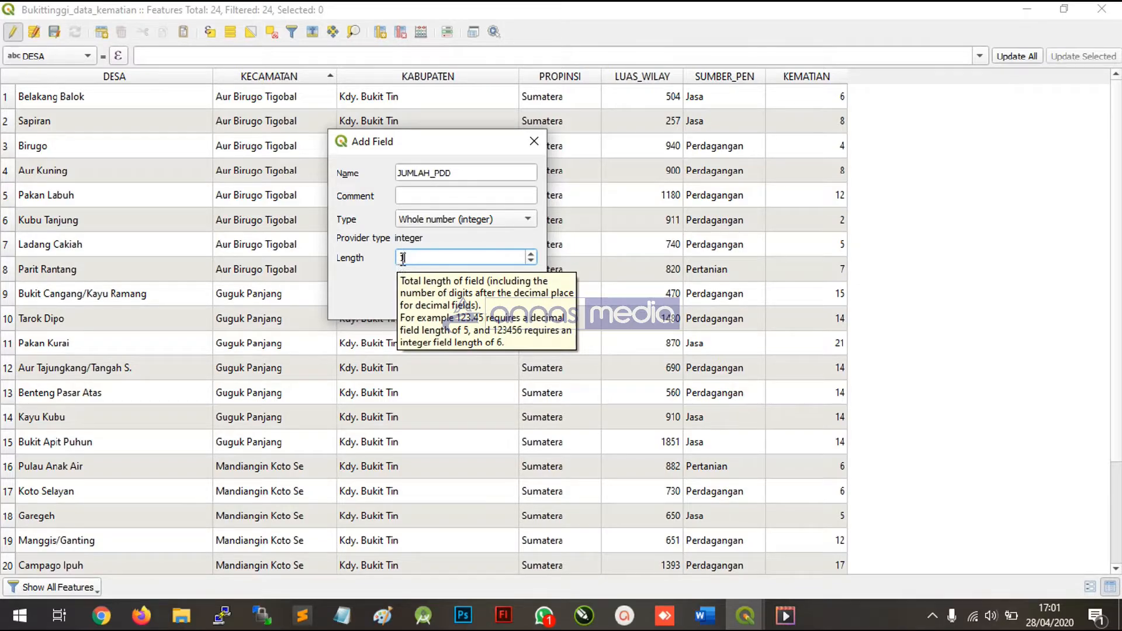
pyautogui.doubleClick(404, 257)
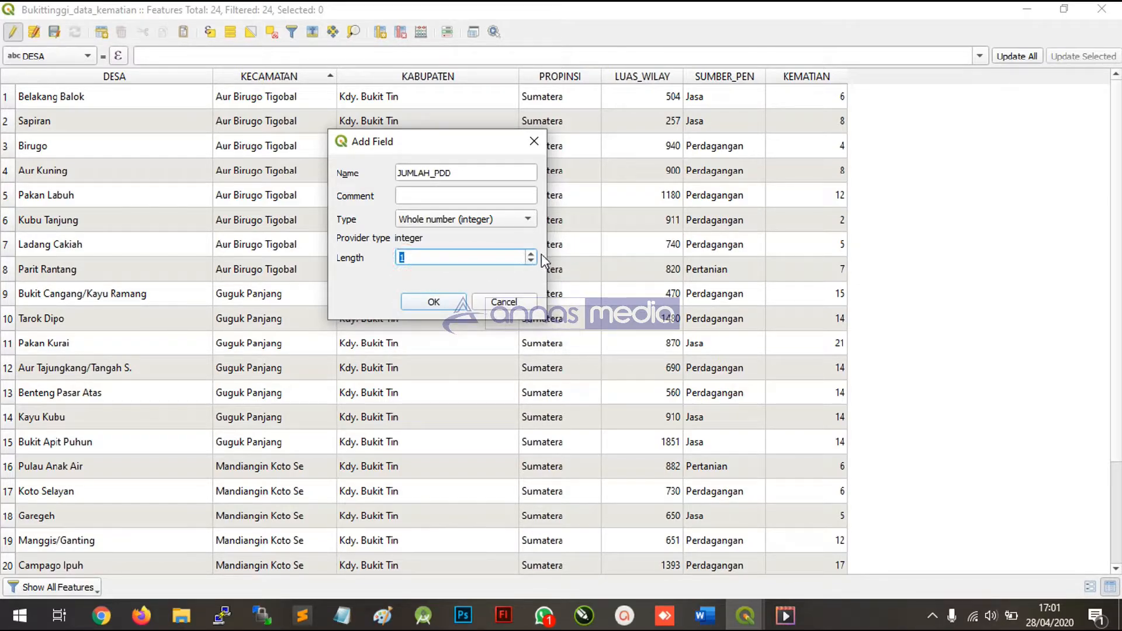
pyautogui.click(531, 255)
pyautogui.click(531, 254)
pyautogui.click(531, 255)
pyautogui.click(531, 255)
pyautogui.click(531, 254)
pyautogui.click(530, 254)
pyautogui.click(530, 255)
pyautogui.click(529, 261)
pyautogui.click(463, 260)
pyautogui.click(413, 298)
pyautogui.click(412, 299)
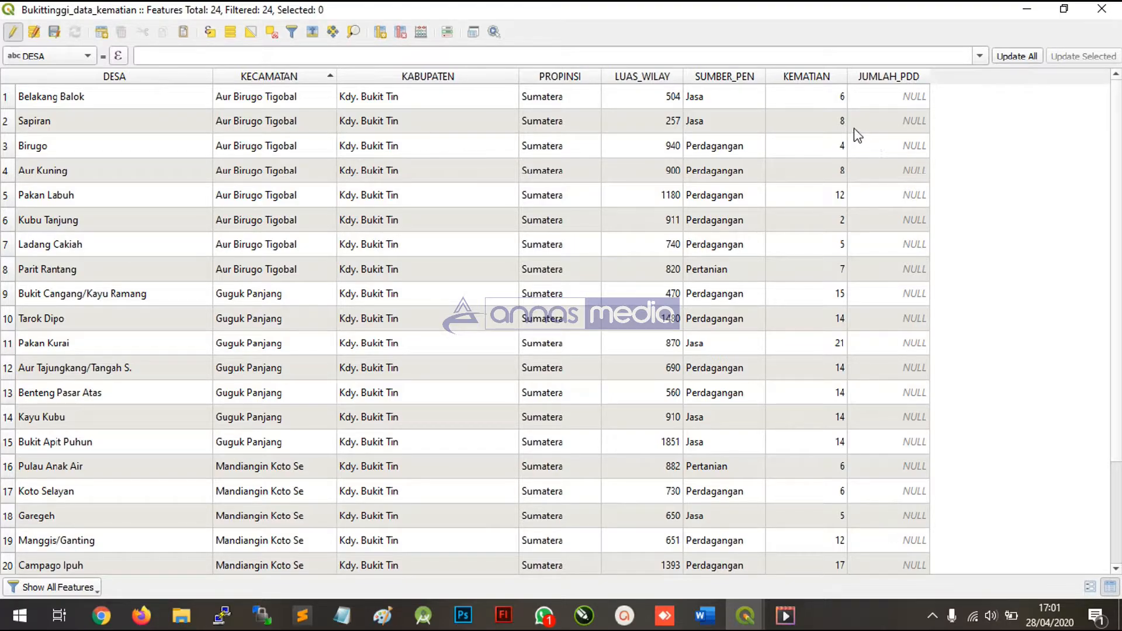
# - Open the JUMLAH_PDD cells of the first village records for editing and look through the column down to the last record
pyautogui.click(206, 58)
pyautogui.click(903, 104)
pyautogui.doubleClick(892, 97)
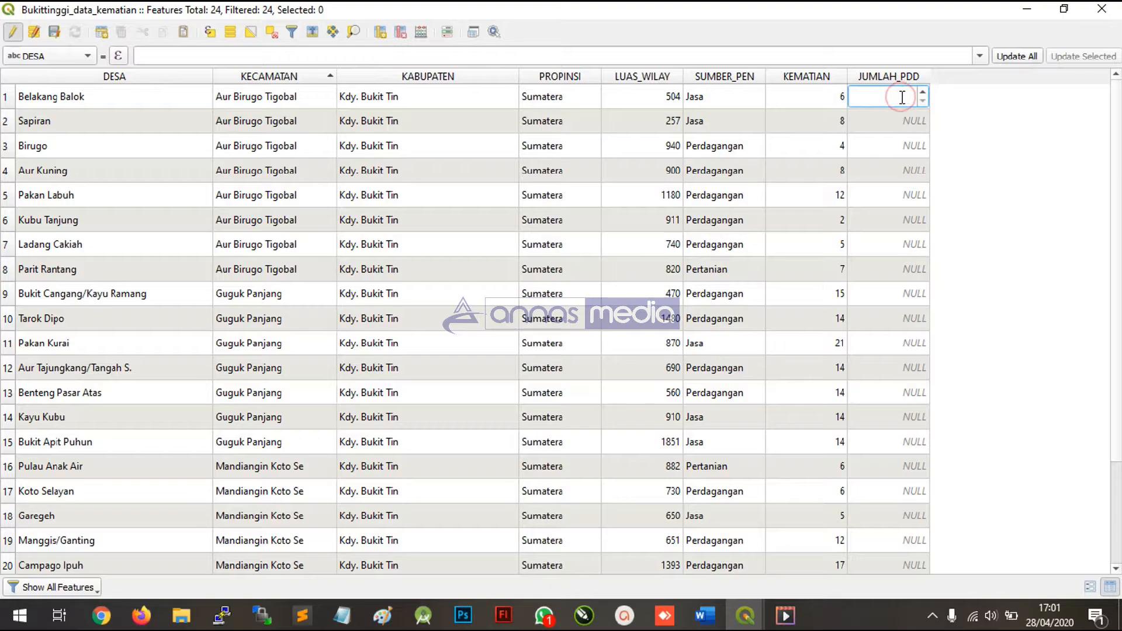
pyautogui.click(876, 125)
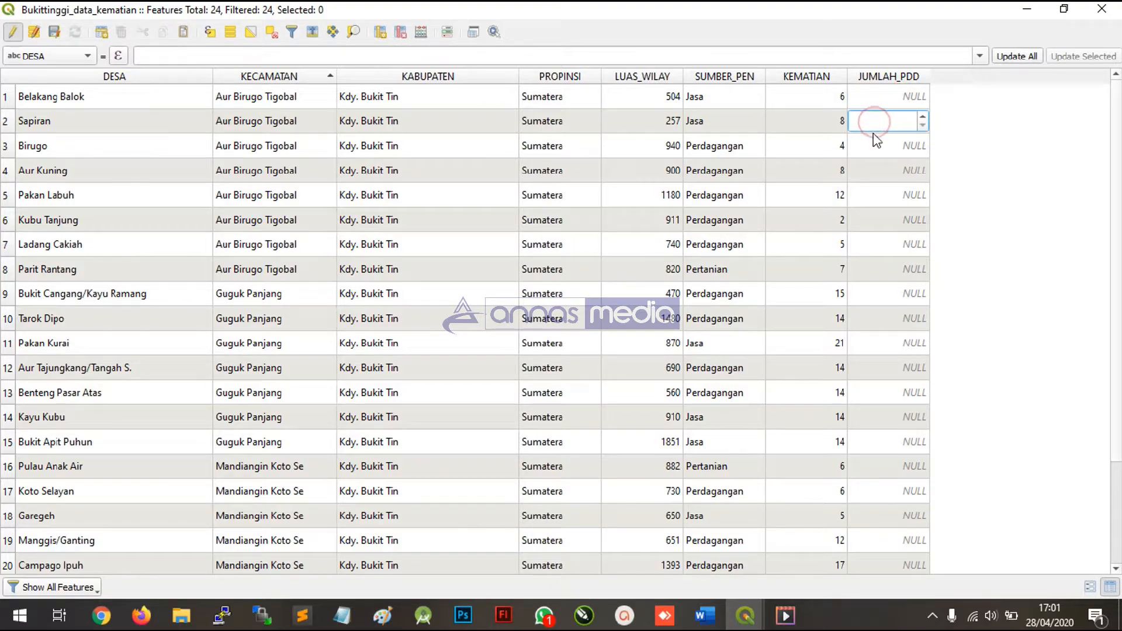
pyautogui.click(880, 154)
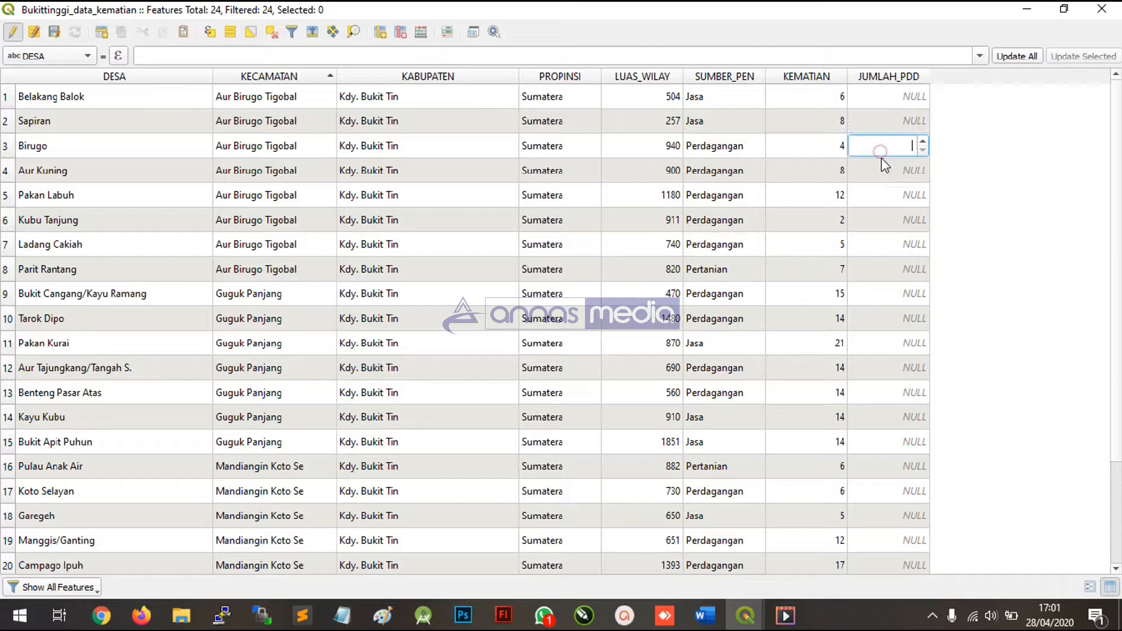
pyautogui.scroll(-2, 804, 321)
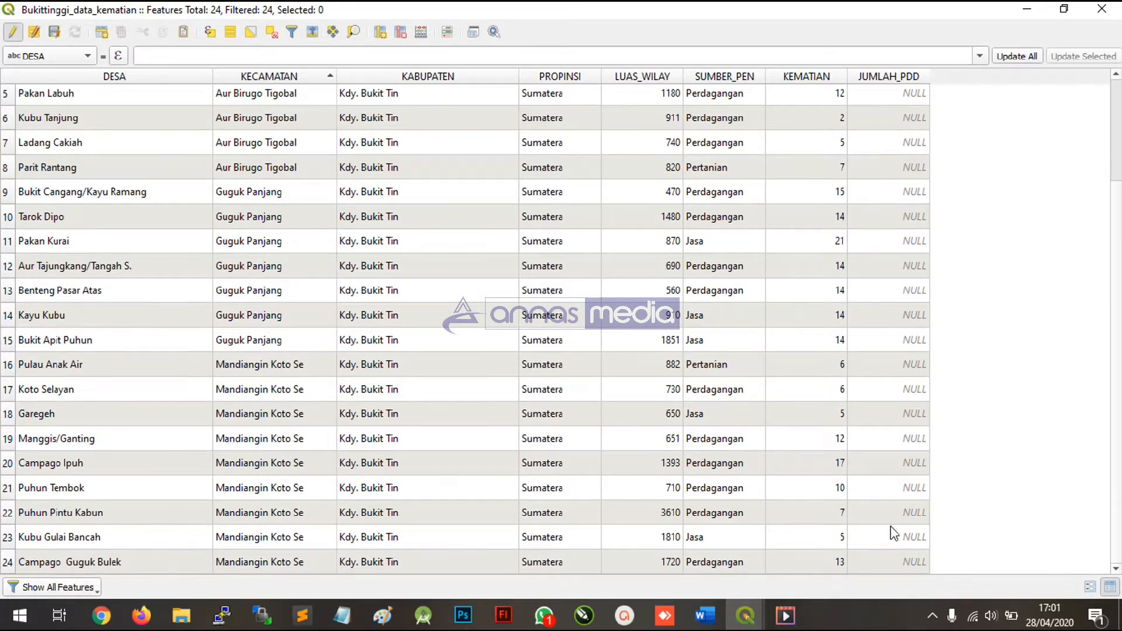
pyautogui.scroll(2, 873, 464)
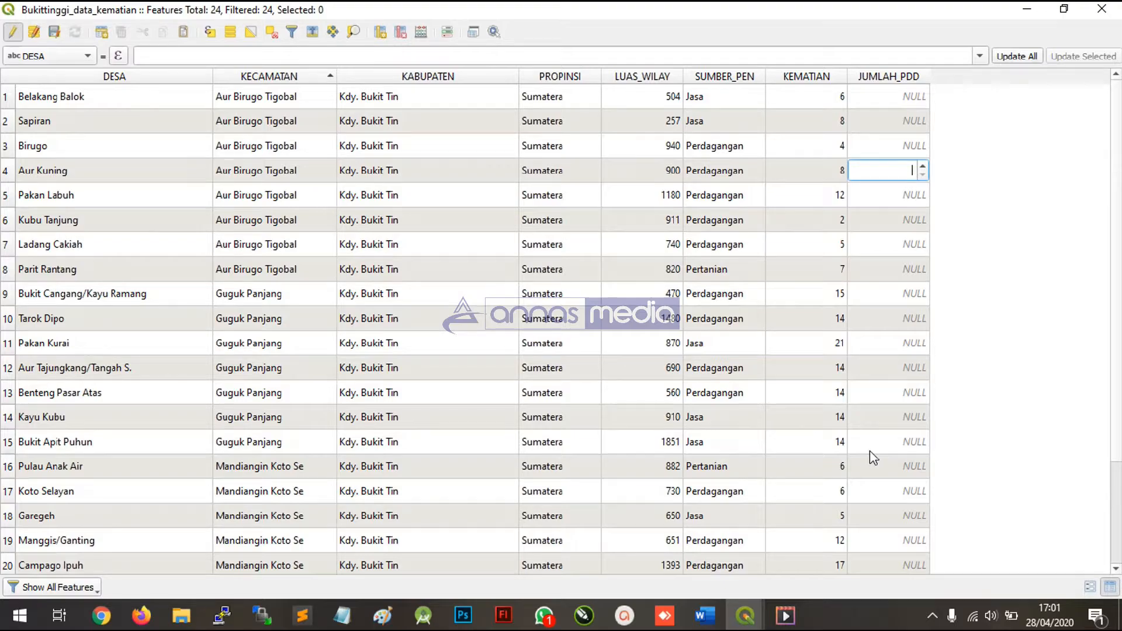
pyautogui.click(908, 96)
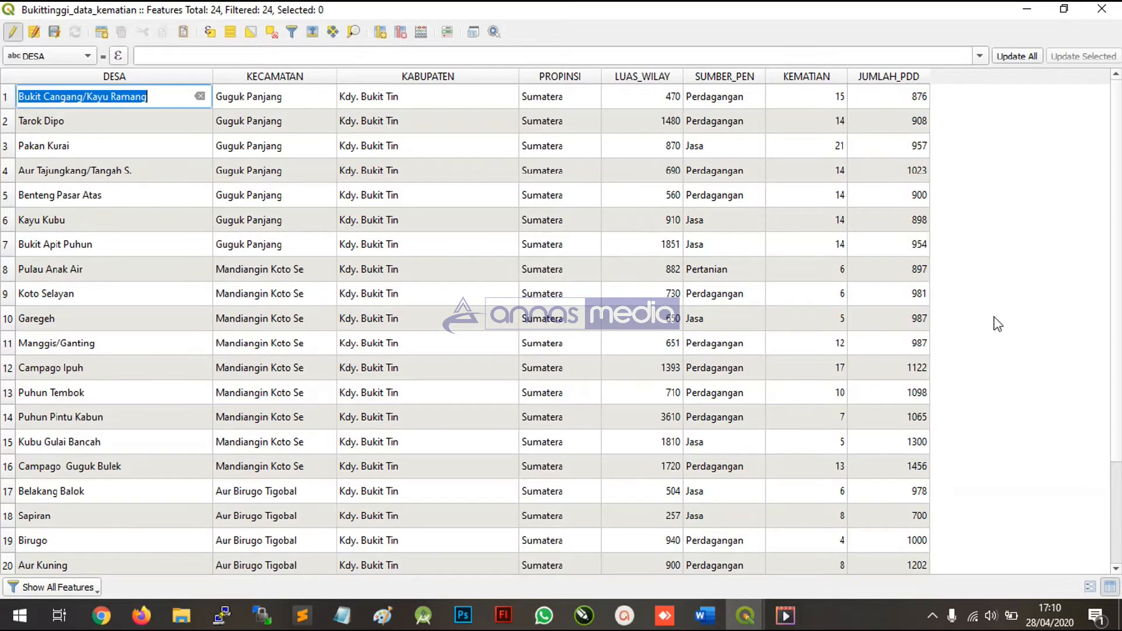
# - Review the JUMLAH_PDD figures of all villages and compare them with KEMATIAN in the Bukit Cangang/Kayu Ramang record
pyautogui.click(993, 316)
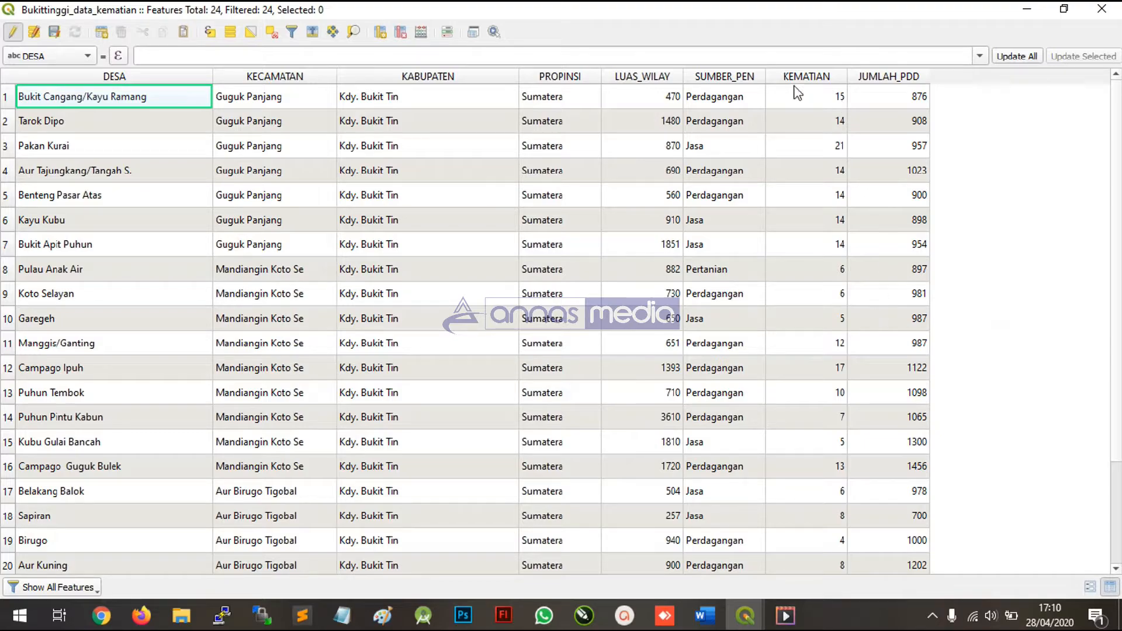
pyautogui.scroll(-2, 899, 373)
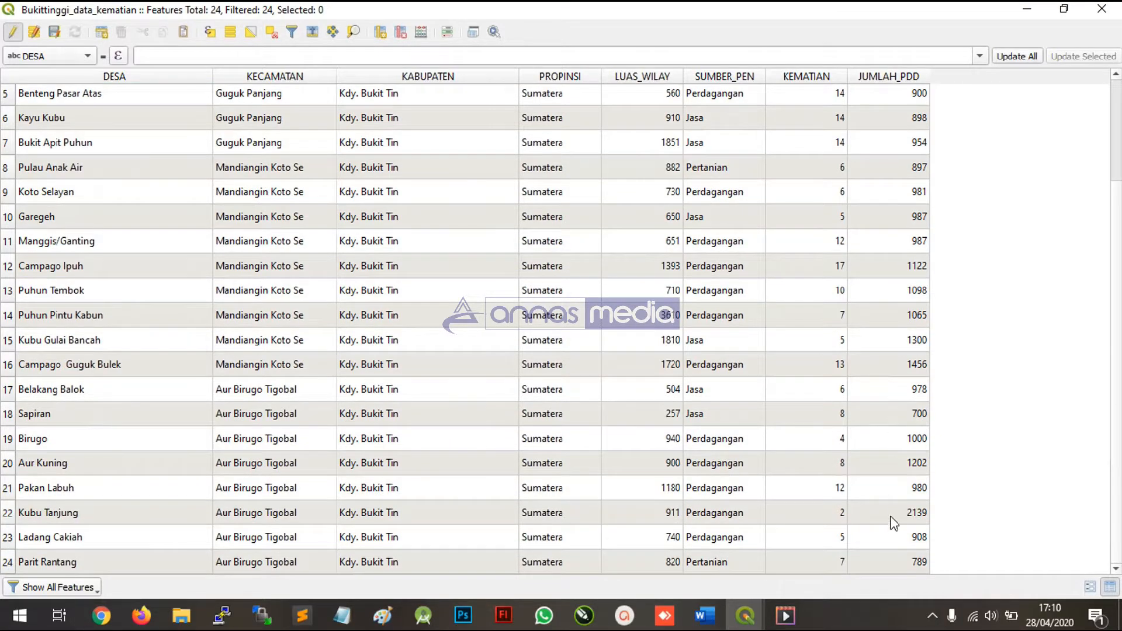
pyautogui.scroll(2, 894, 522)
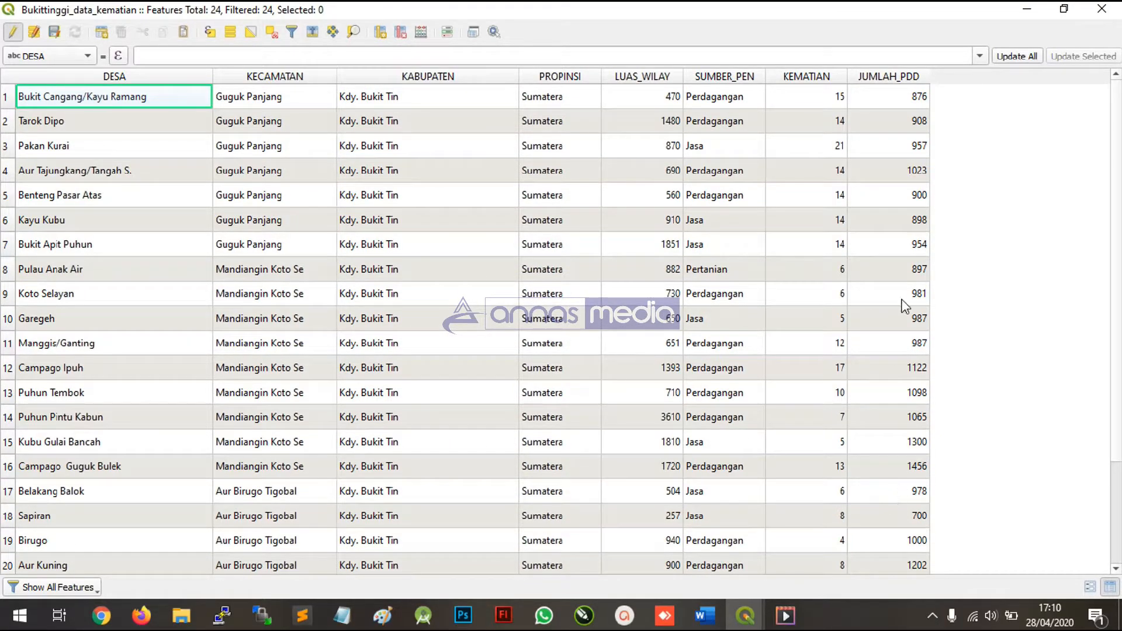
pyautogui.scroll(-2, 901, 200)
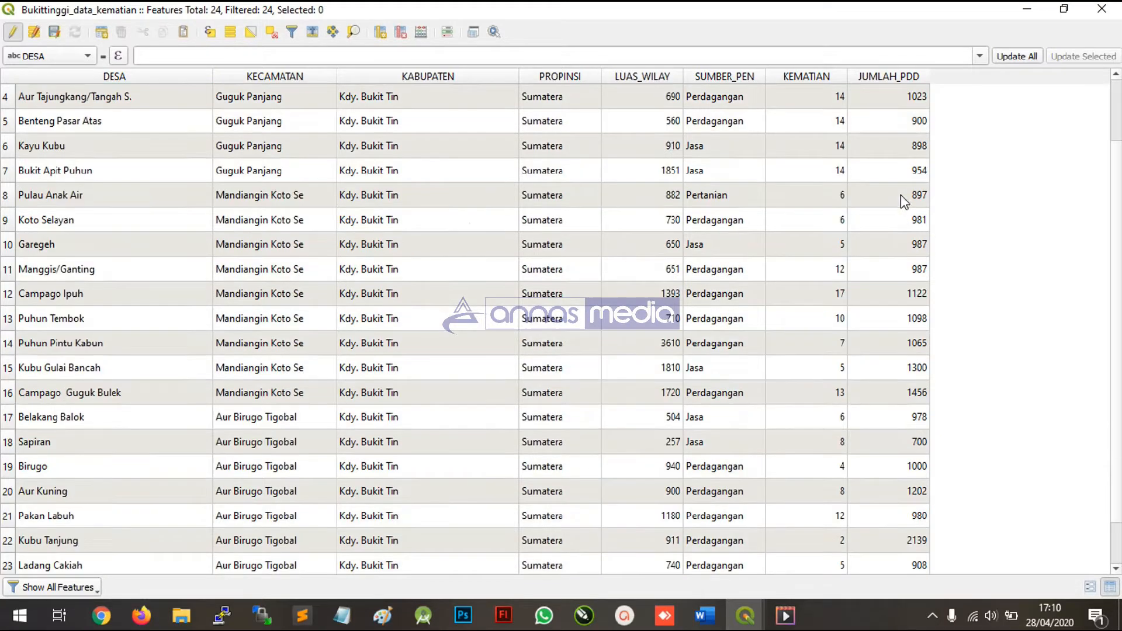
pyautogui.scroll(1, 896, 478)
pyautogui.scroll(1, 896, 478)
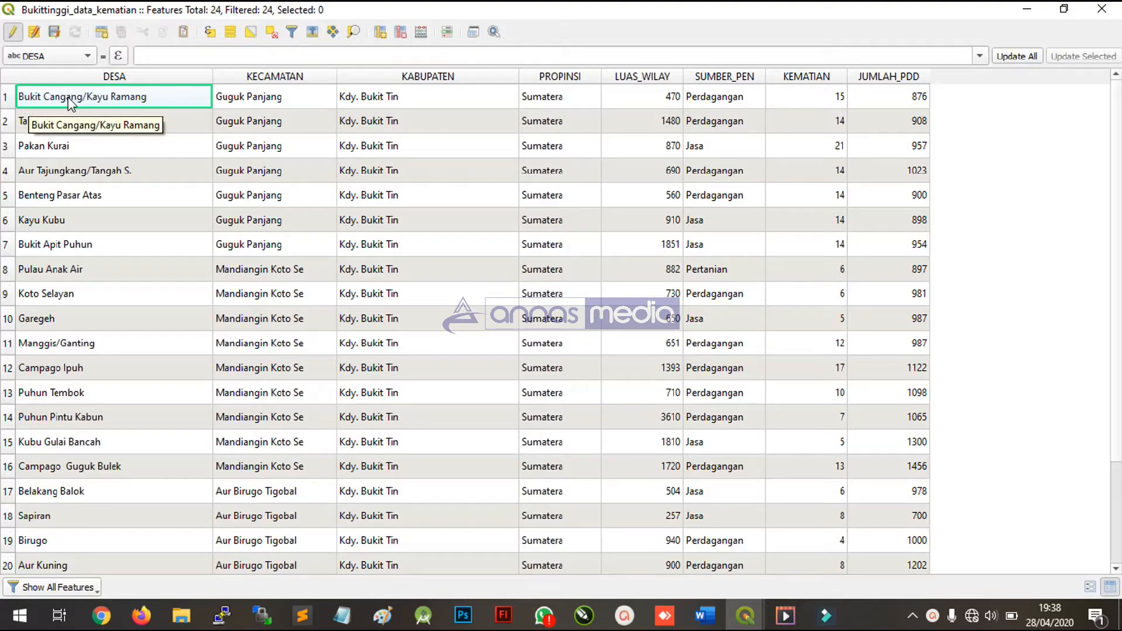
pyautogui.click(817, 99)
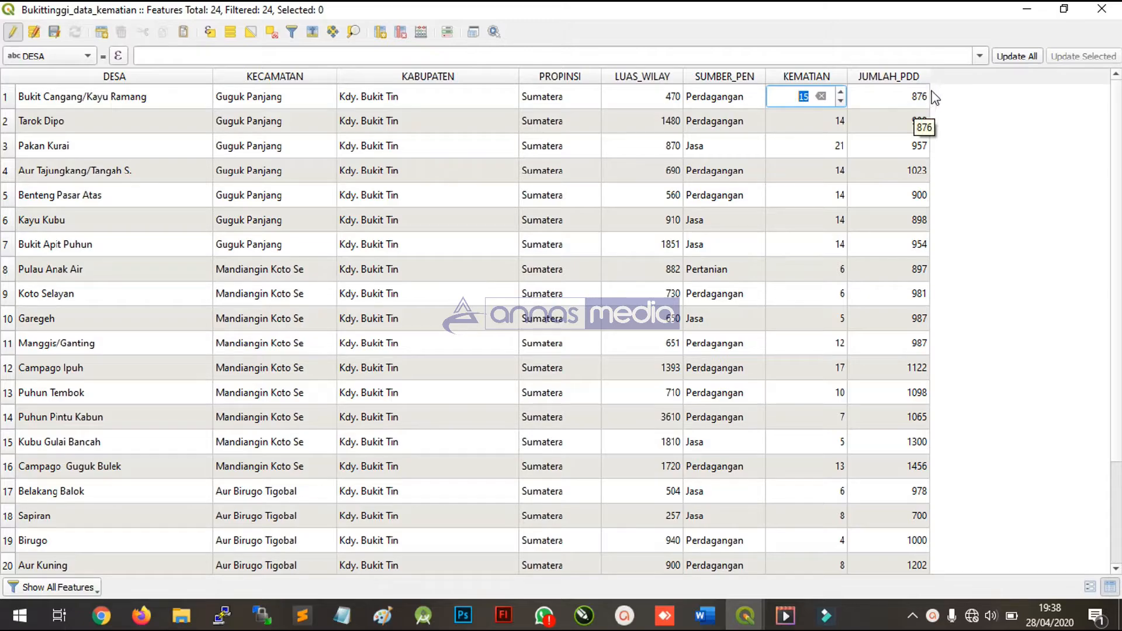
pyautogui.click(951, 92)
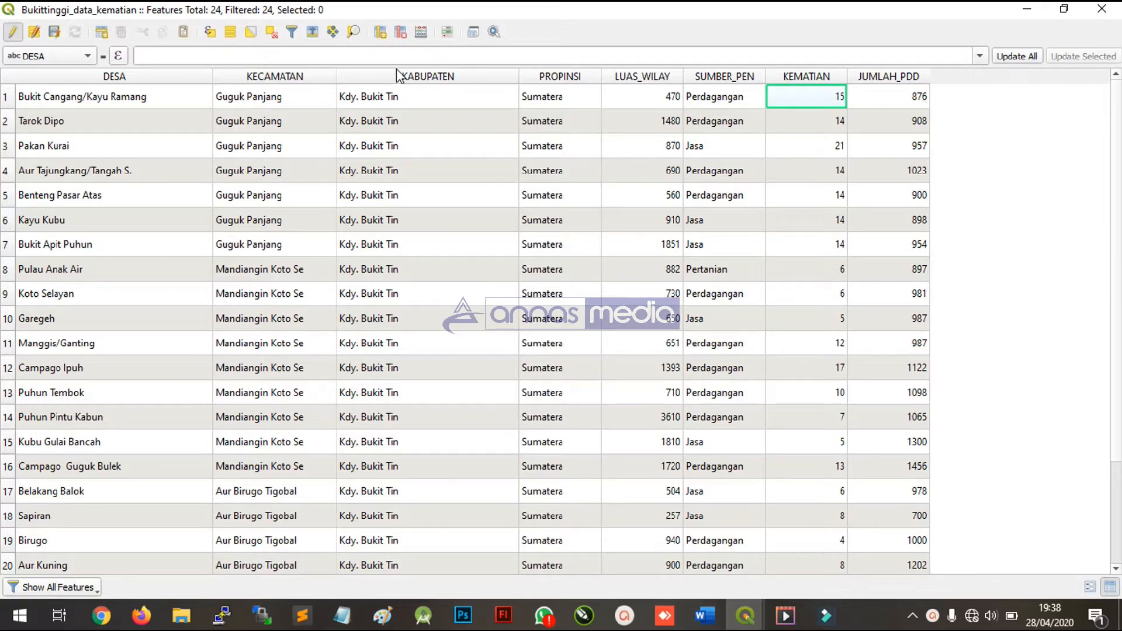
# - Open the field calculator for the mortality layer and place its dialog so the KEMATIAN and JUMLAH_PDD columns remain in view
pyautogui.click(419, 39)
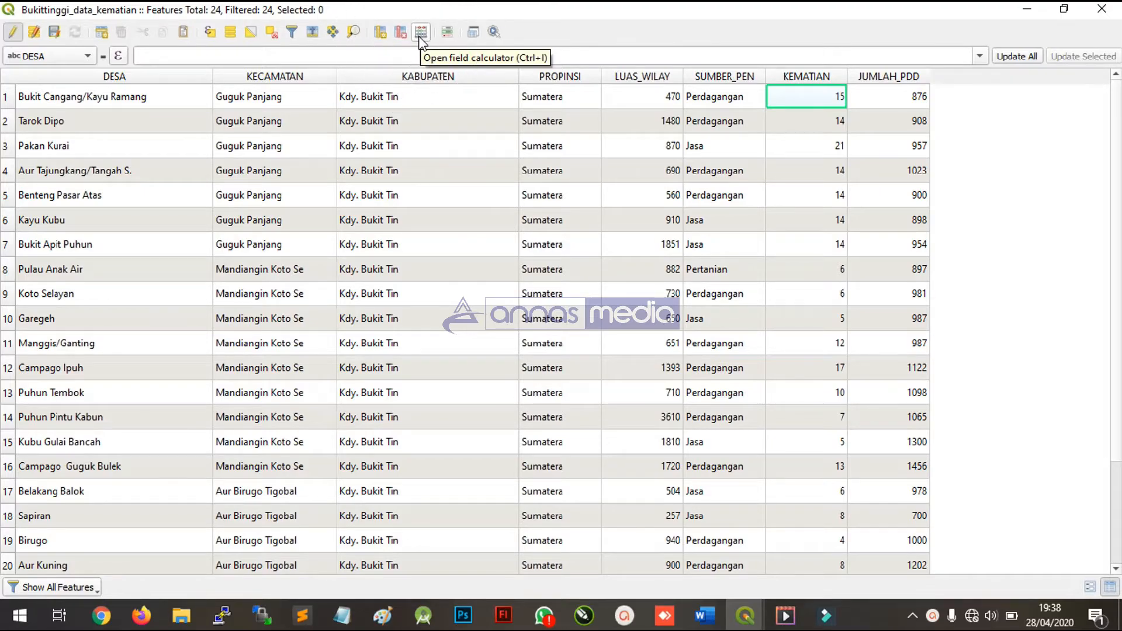
pyautogui.click(419, 37)
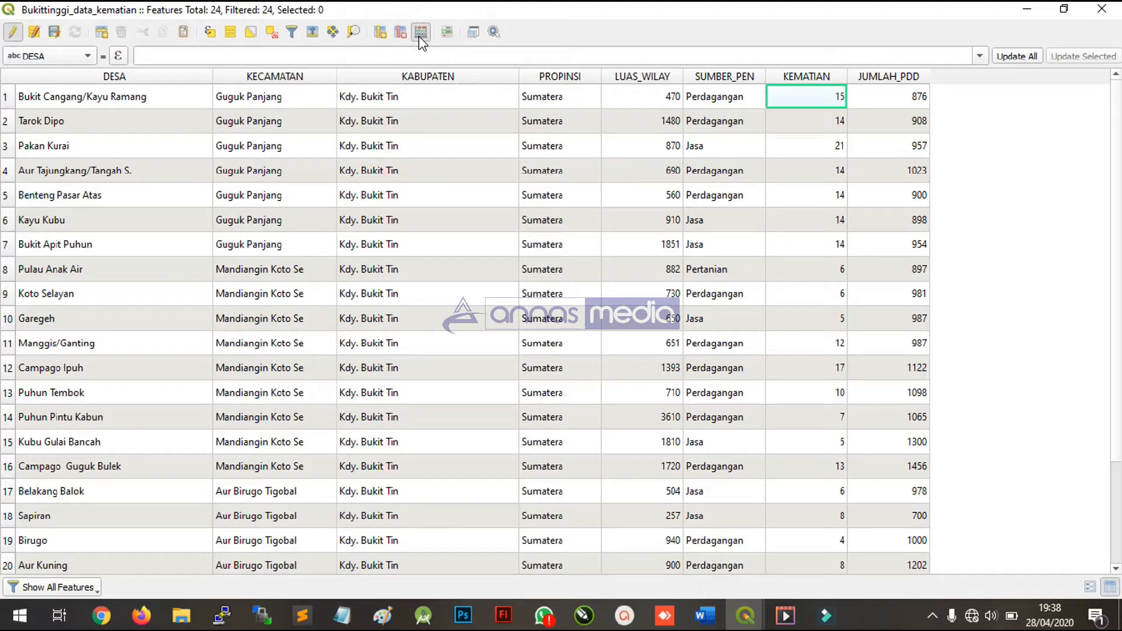
pyautogui.click(419, 39)
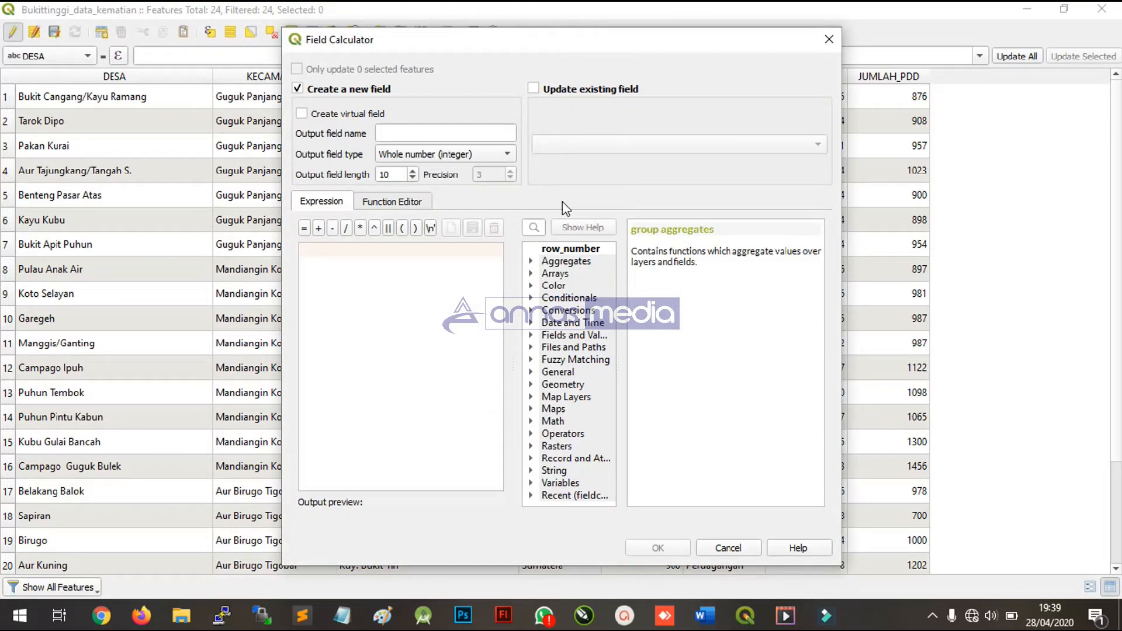
pyautogui.click(462, 33)
pyautogui.moveTo(463, 33); pyautogui.dragTo(437, 63)
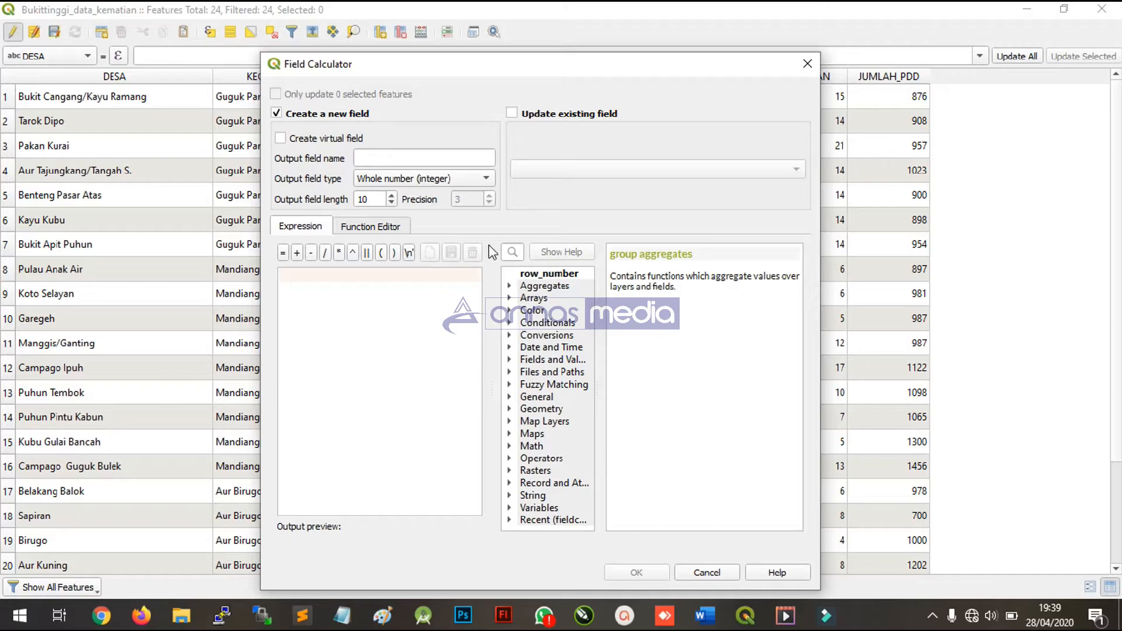
pyautogui.moveTo(568, 65); pyautogui.dragTo(510, 61)
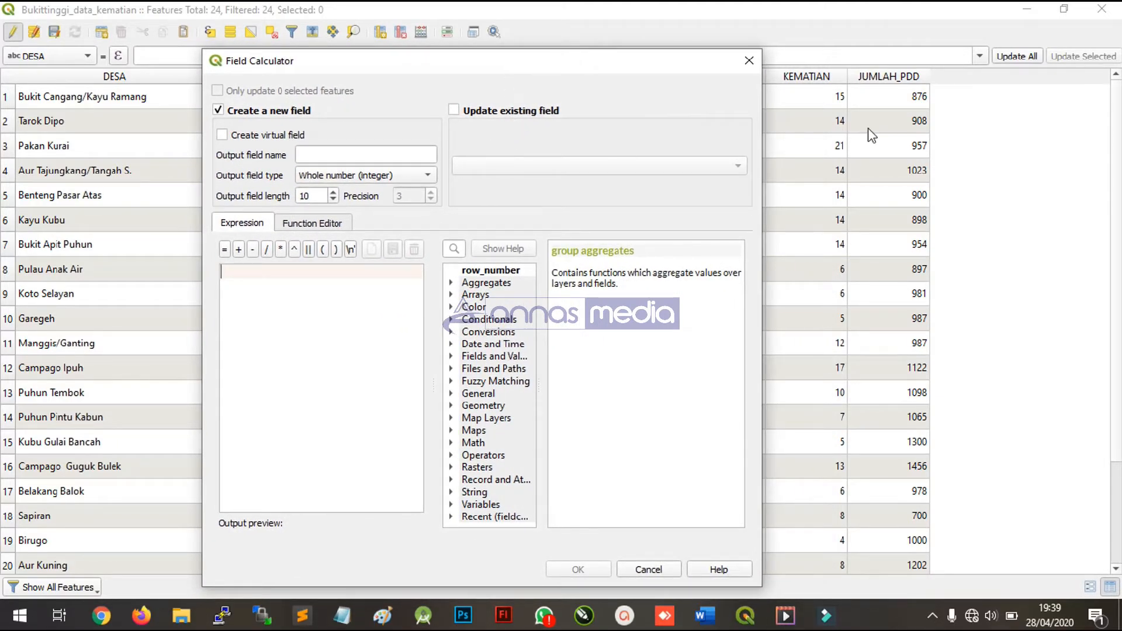
pyautogui.press('ctrl')
pyautogui.press('ctrl')
# - Name the new output field PERSENTASE and set its type to Decimal number (real)
pyautogui.click(315, 155)
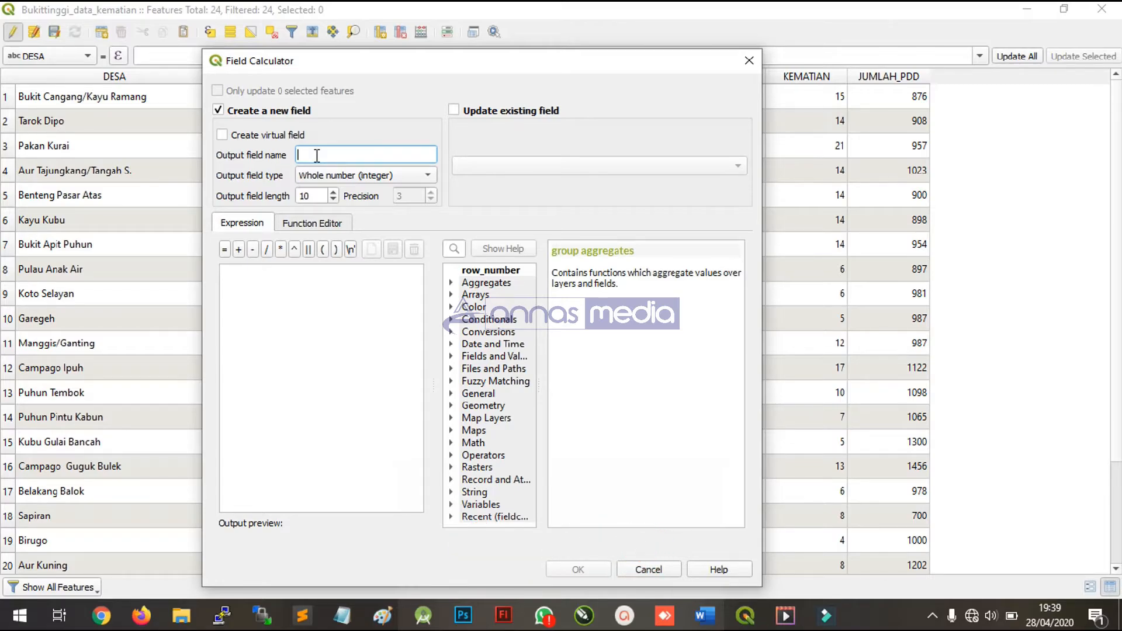
pyautogui.write('ERSENTASE')
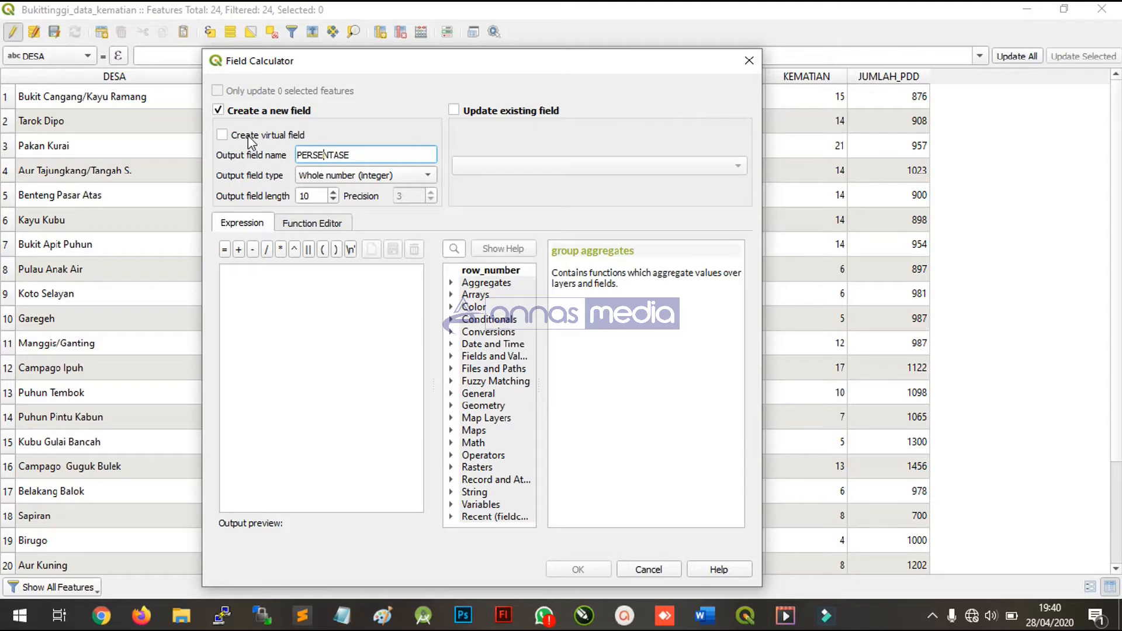
pyautogui.press('ctrl')
pyautogui.press('ctrl')
pyautogui.press('ctrl')
pyautogui.press('ctrl')
pyautogui.click(331, 174)
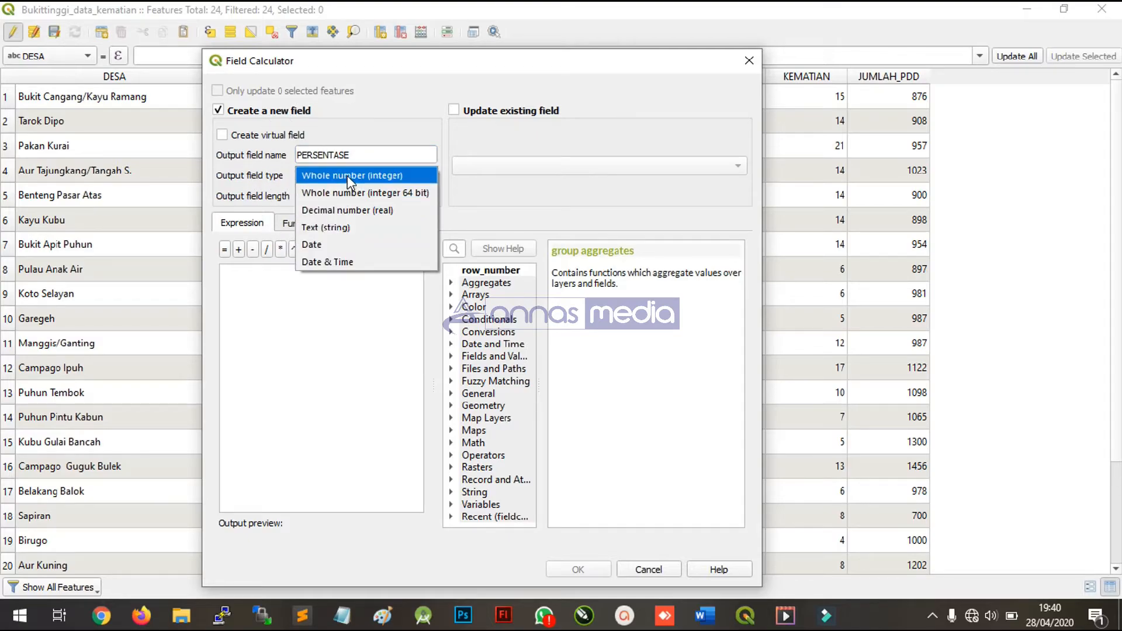
pyautogui.click(341, 211)
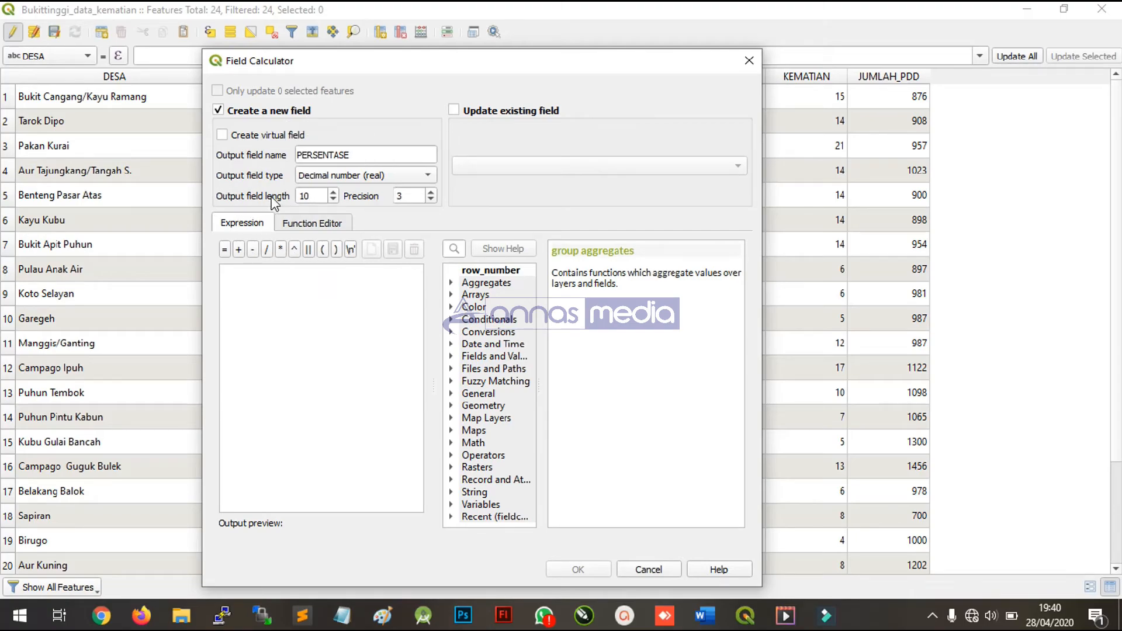
# - Set the PERSENTASE field's length to 5 and keep its precision at 3
pyautogui.moveTo(319, 196); pyautogui.dragTo(299, 197)
pyautogui.write('5')
pyautogui.click(401, 194)
pyautogui.doubleClick(400, 194)
pyautogui.click(431, 199)
pyautogui.click(431, 192)
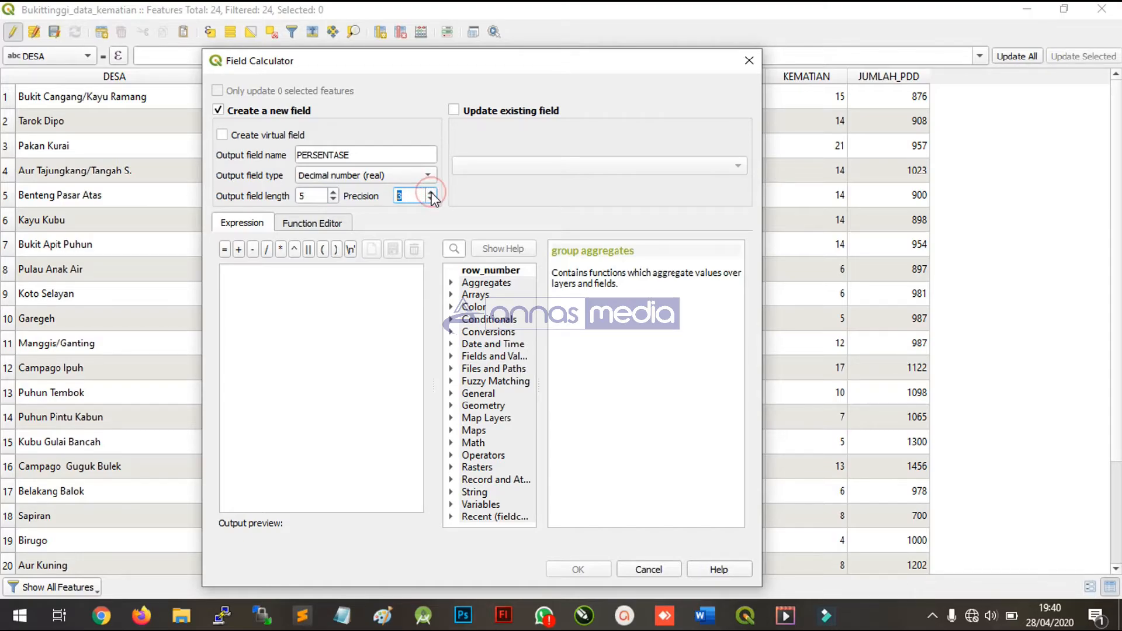
# - Insert the KEMATIAN field from the Fields and Values group as the start of the expression
pyautogui.click(372, 340)
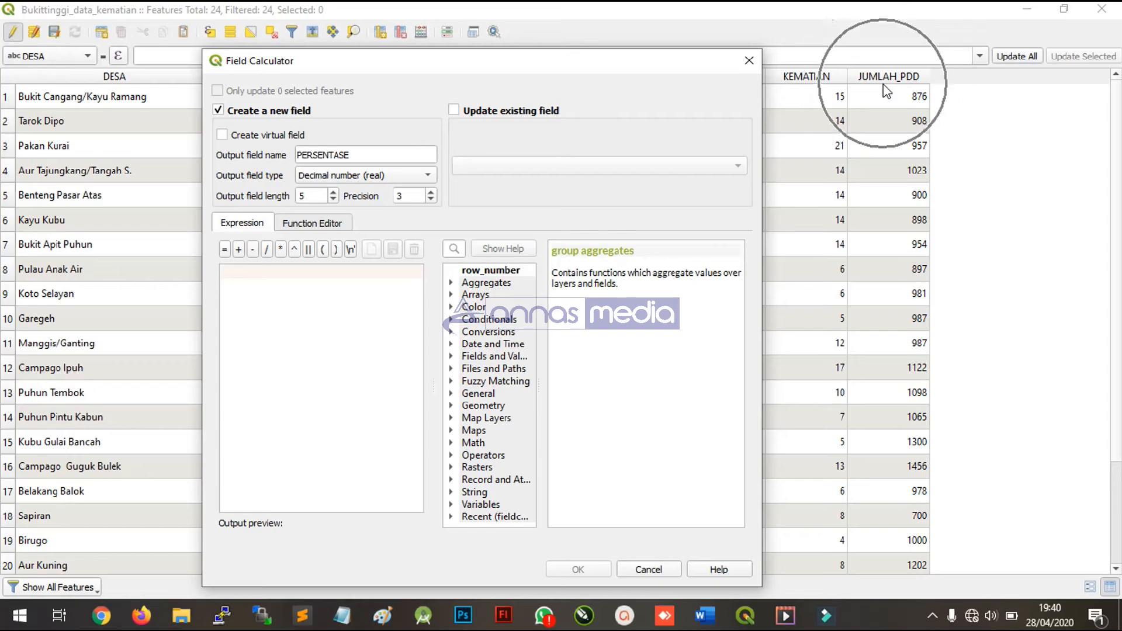
pyautogui.click(453, 356)
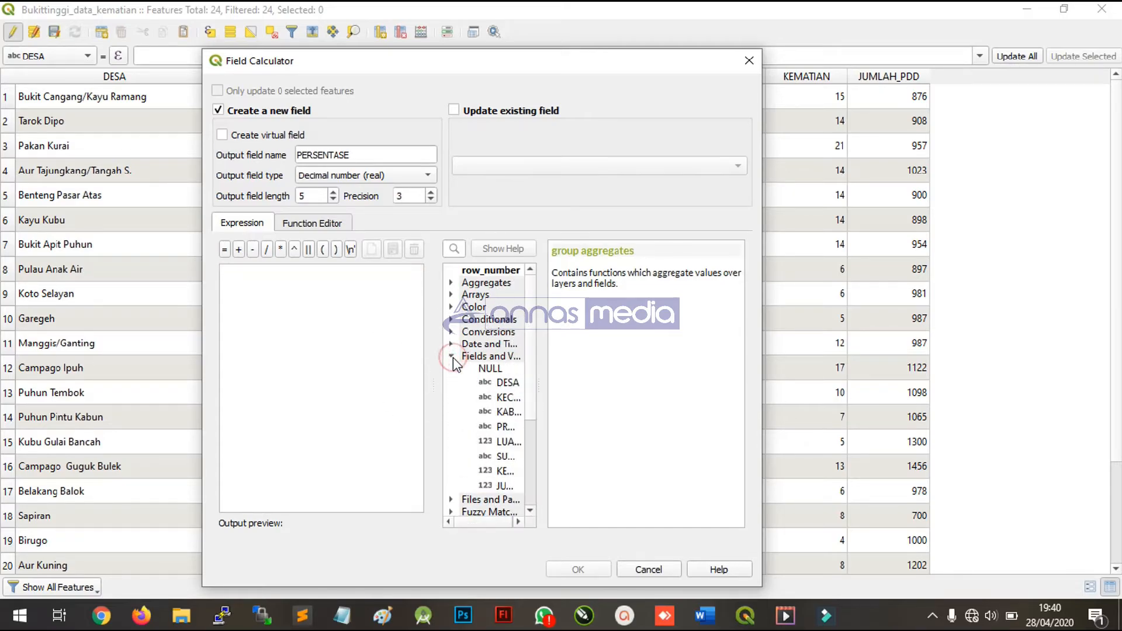
pyautogui.scroll(-1, 468, 393)
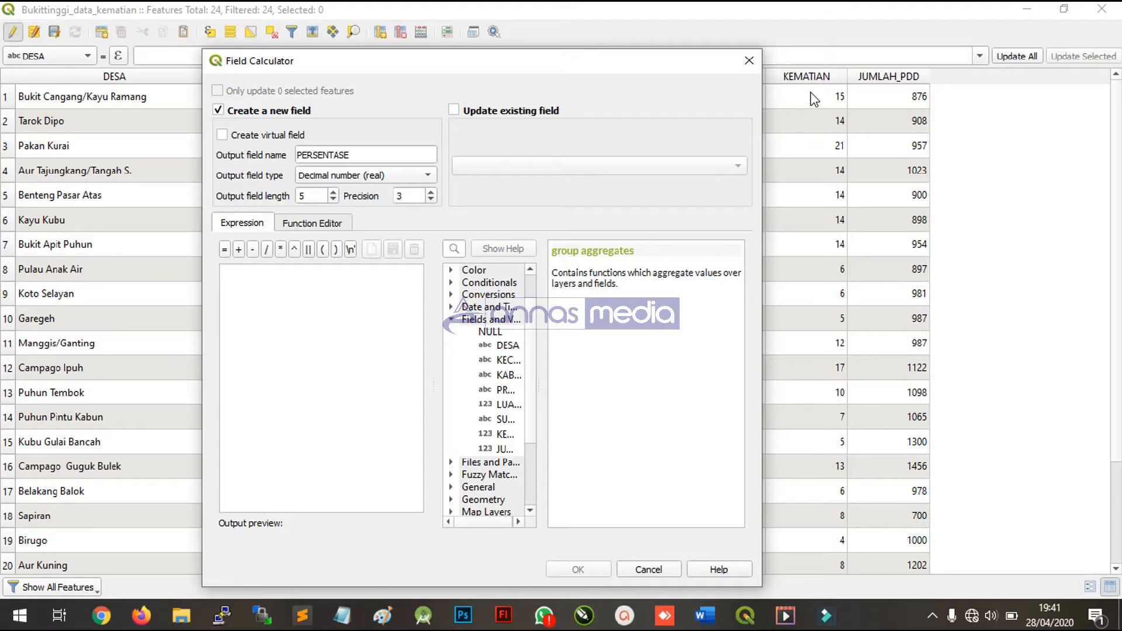
pyautogui.click(502, 437)
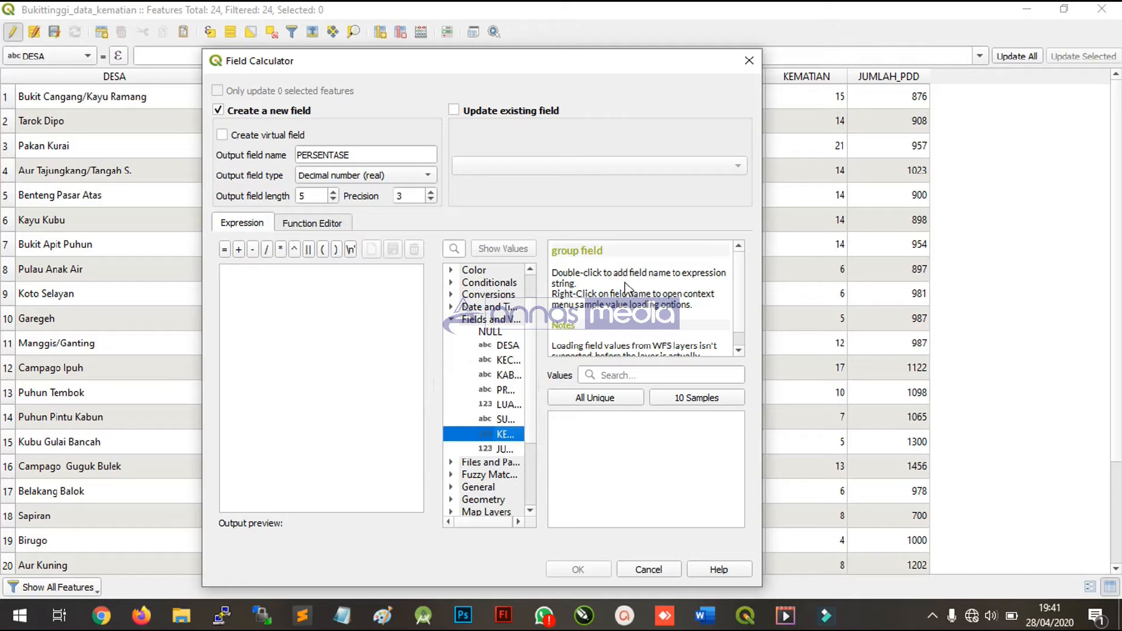
pyautogui.scroll(-1, 596, 352)
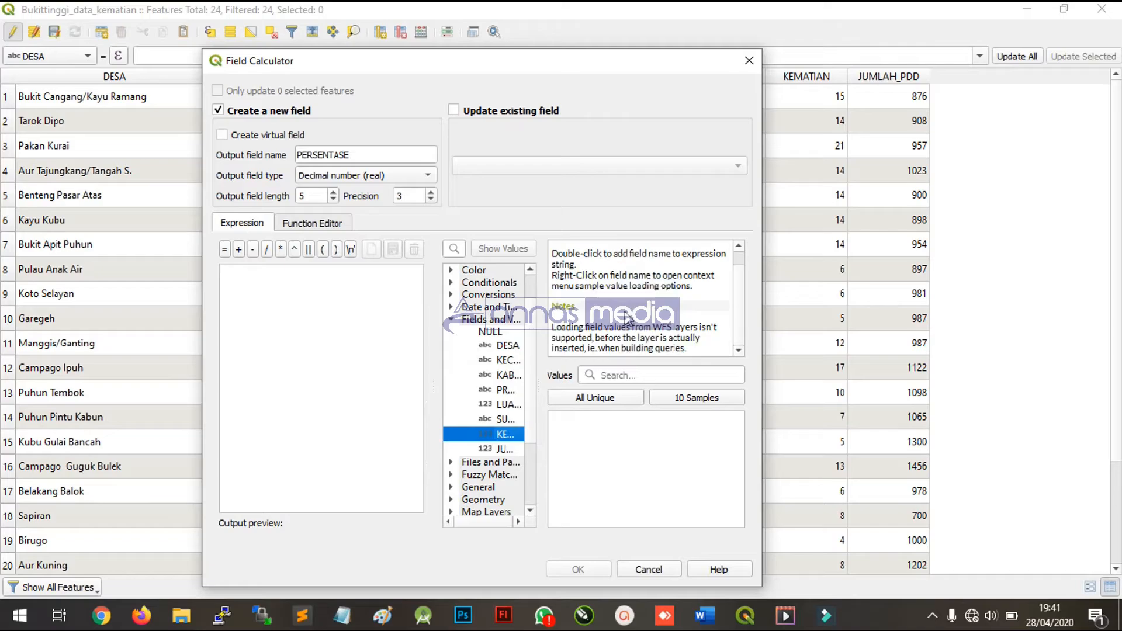
pyautogui.doubleClick(478, 432)
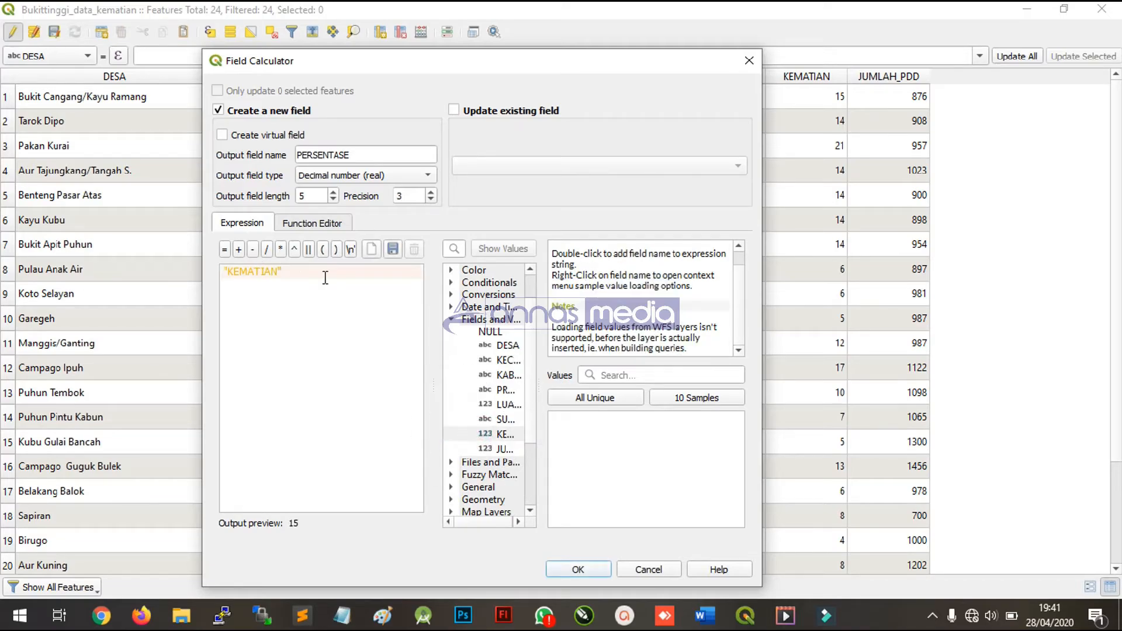
# - Multiply KEMATIAN by the JUMLAH_PDD field in the expression
pyautogui.click(295, 275)
pyautogui.click(299, 278)
pyautogui.click(279, 250)
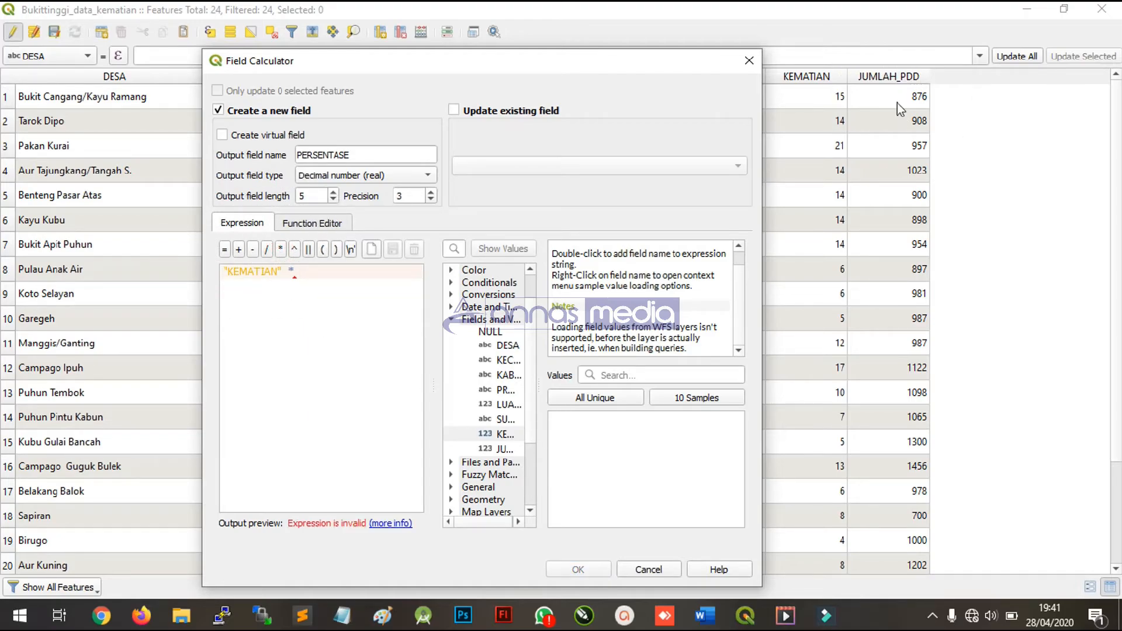
pyautogui.click(500, 450)
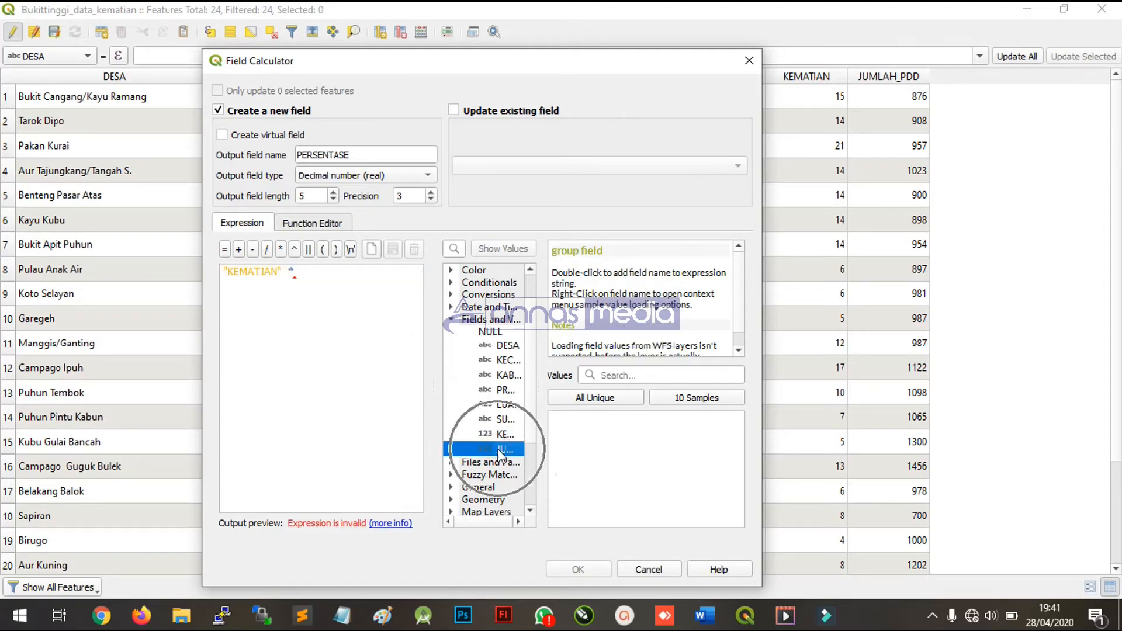
pyautogui.doubleClick(500, 450)
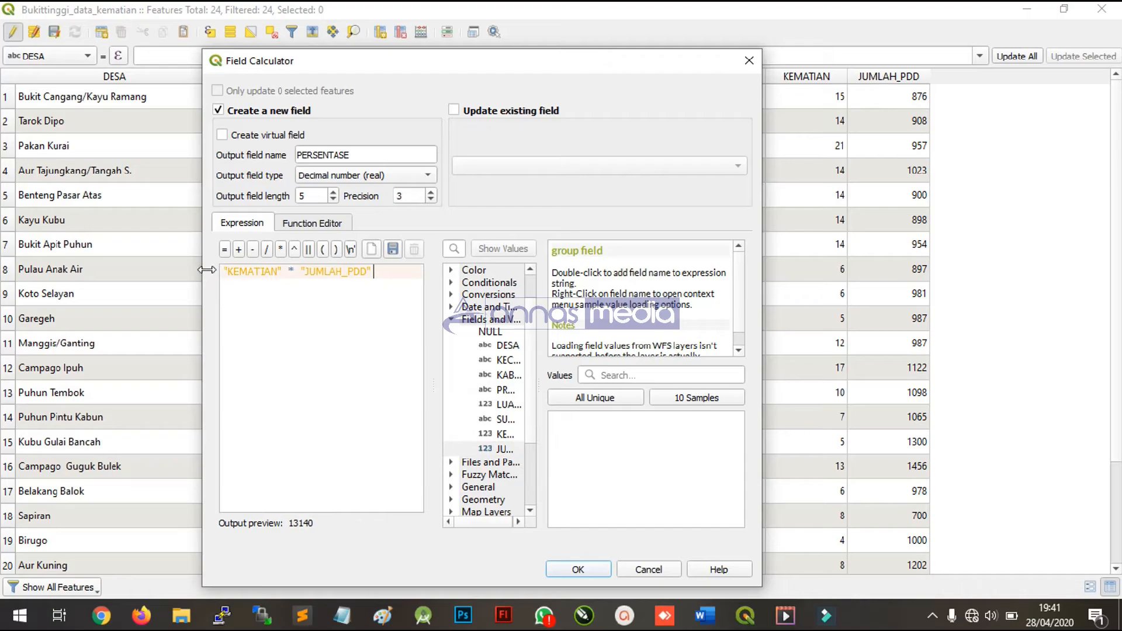
# - Complete the expression as ("KEMATIAN" * "JUMLAH_PDD") / 1000 and create the calculated PERSENTASE field
pyautogui.click(337, 252)
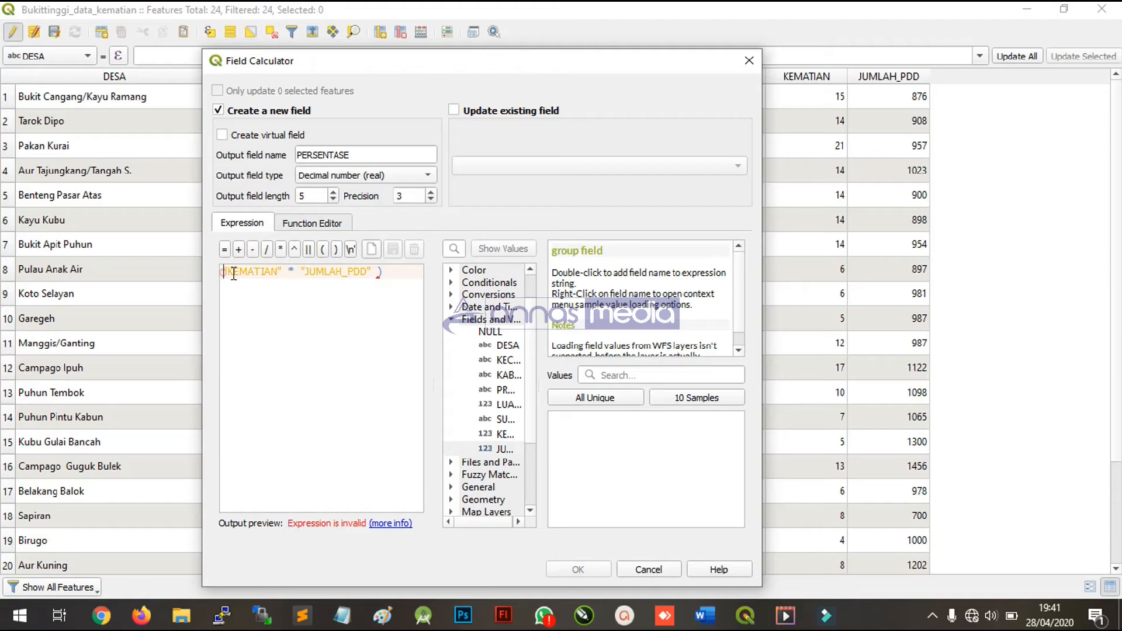
pyautogui.click(323, 251)
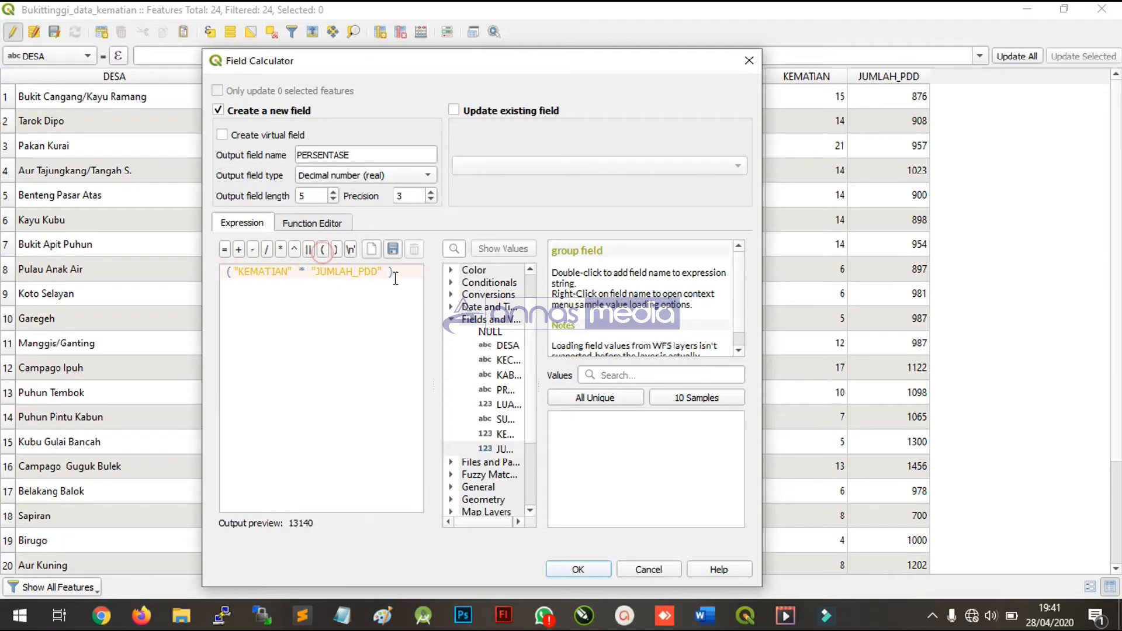
pyautogui.click(344, 289)
pyautogui.click(269, 249)
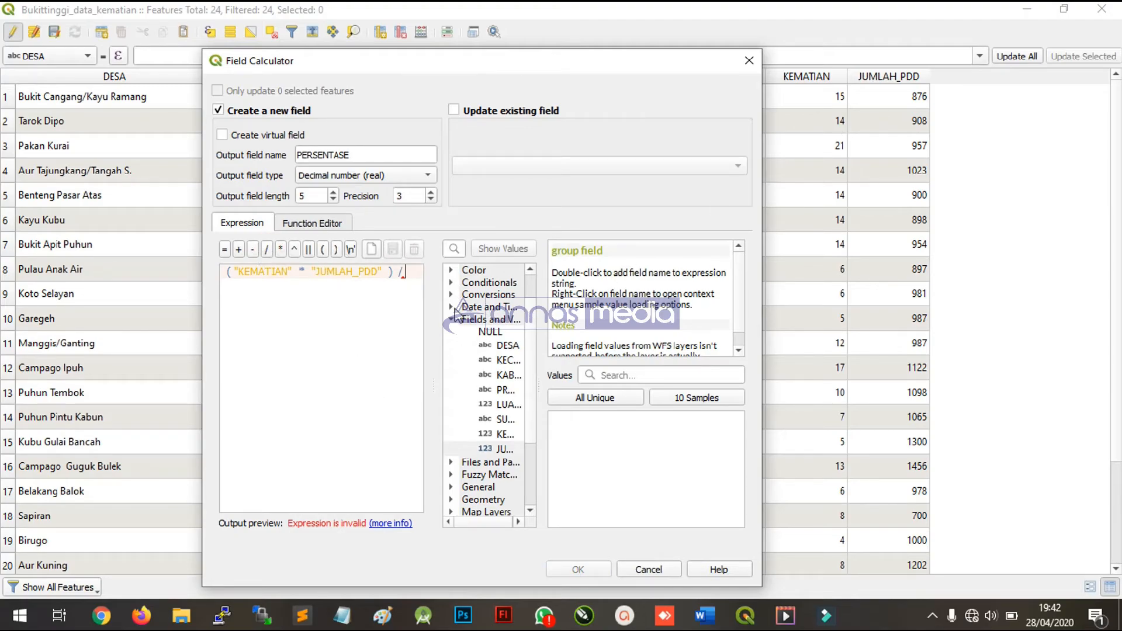
pyautogui.write('1000')
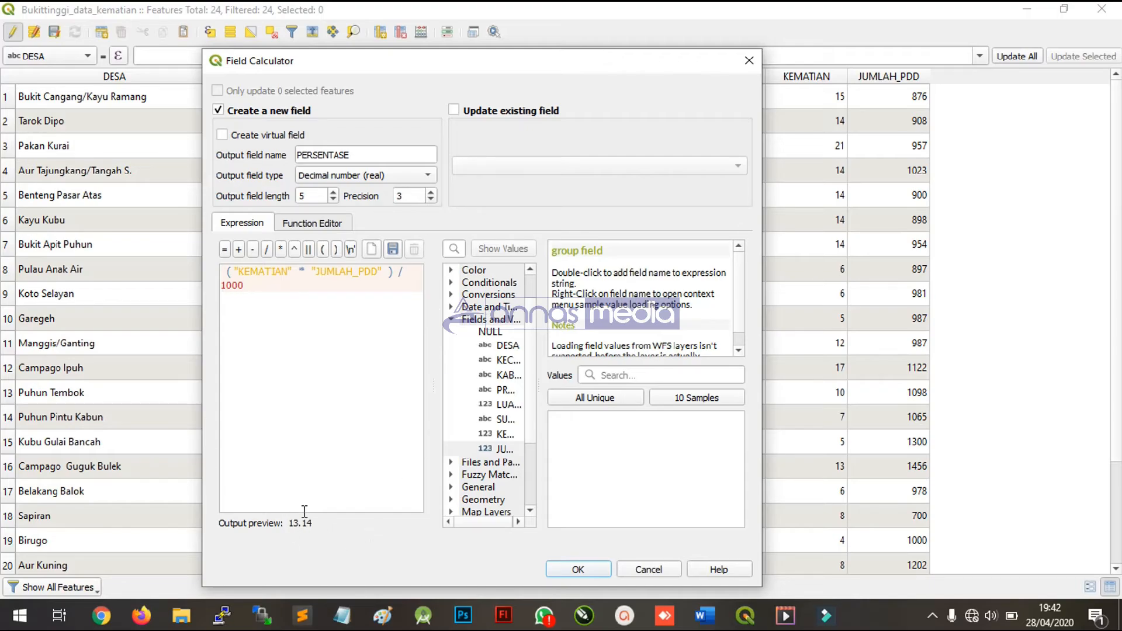
pyautogui.click(220, 524)
pyautogui.click(579, 570)
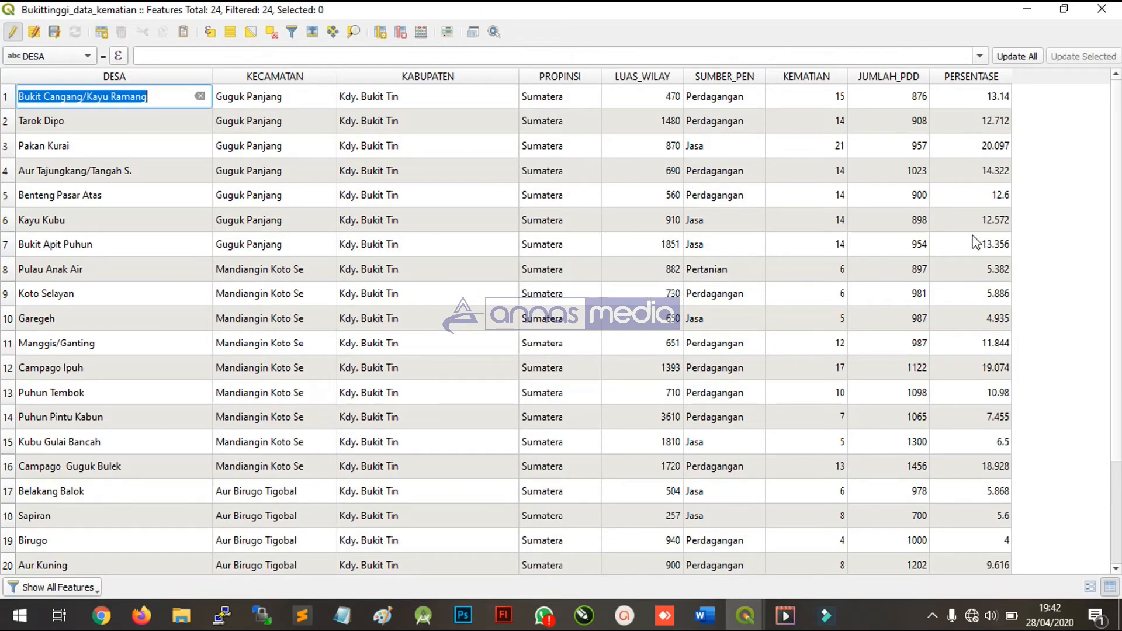
# - Review the PERSENTASE values of all villages and compare them with KEMATIAN and JUMLAH_PDD in the Birugo record
pyautogui.scroll(-2, 974, 409)
pyautogui.scroll(2, 974, 446)
pyautogui.scroll(-2, 974, 446)
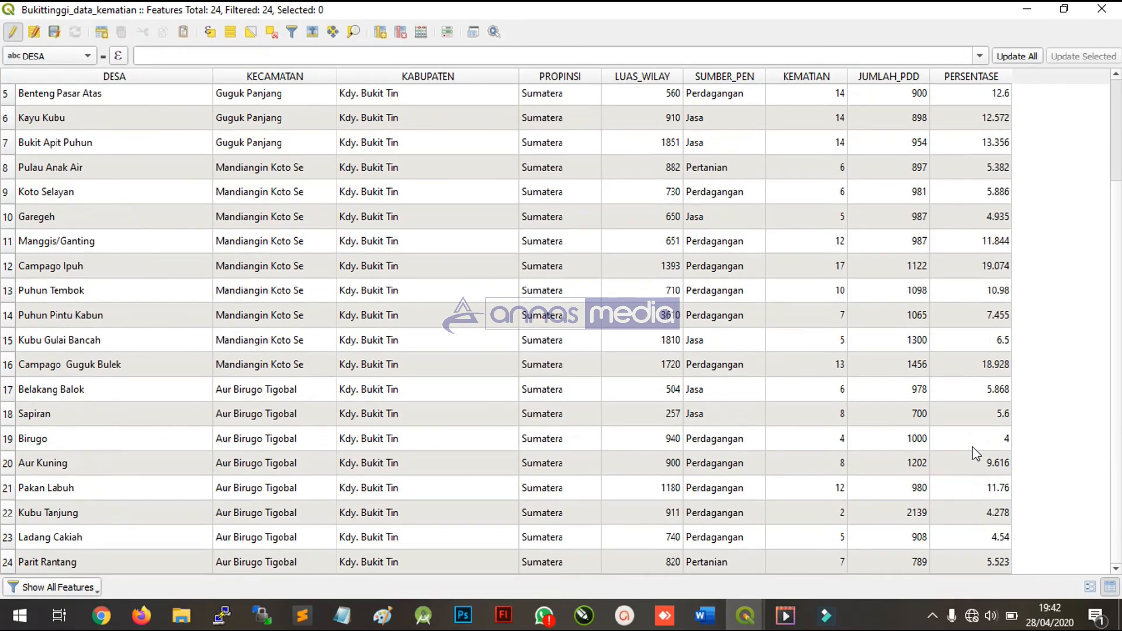
pyautogui.doubleClick(817, 439)
pyautogui.press('Tab')
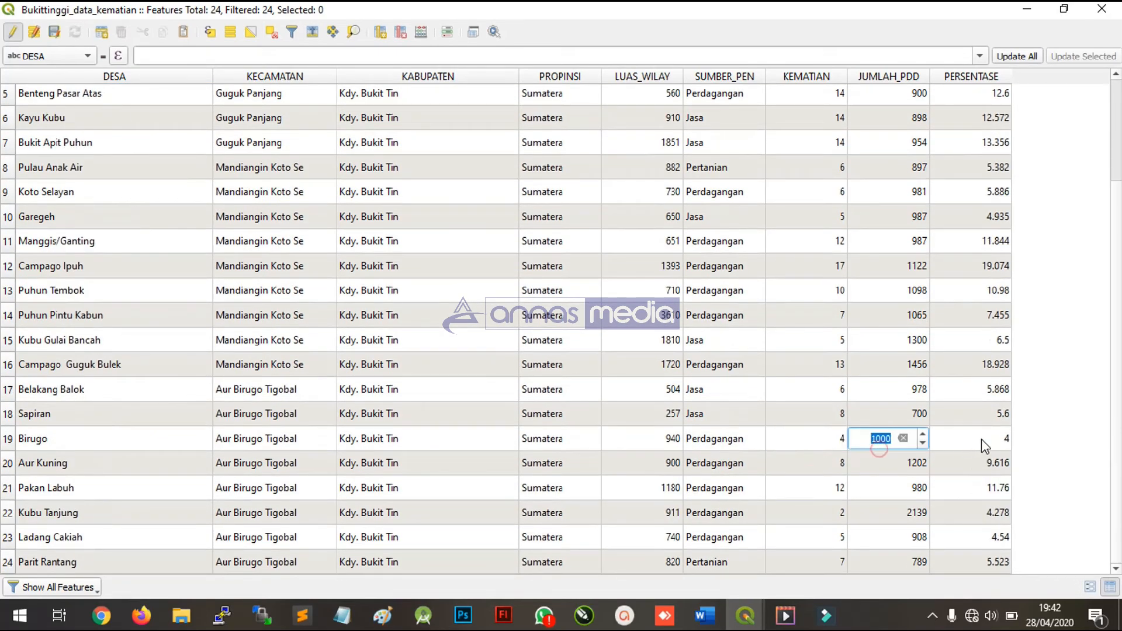
pyautogui.press('Tab')
pyautogui.press('Return')
pyautogui.scroll(2, 936, 426)
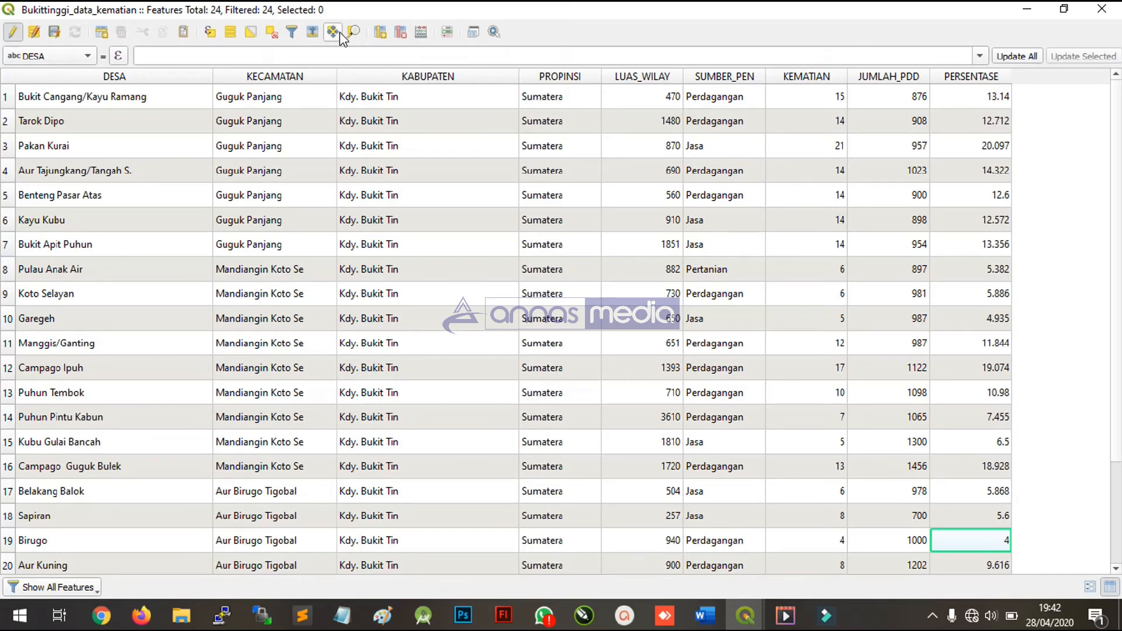
pyautogui.click(420, 32)
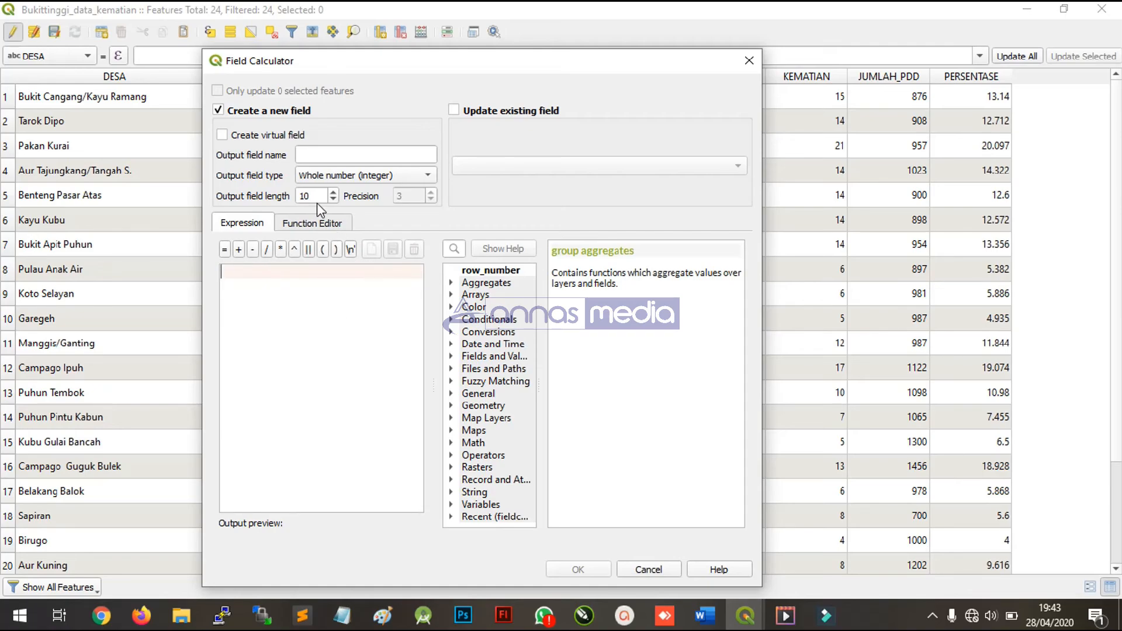
pyautogui.click(315, 223)
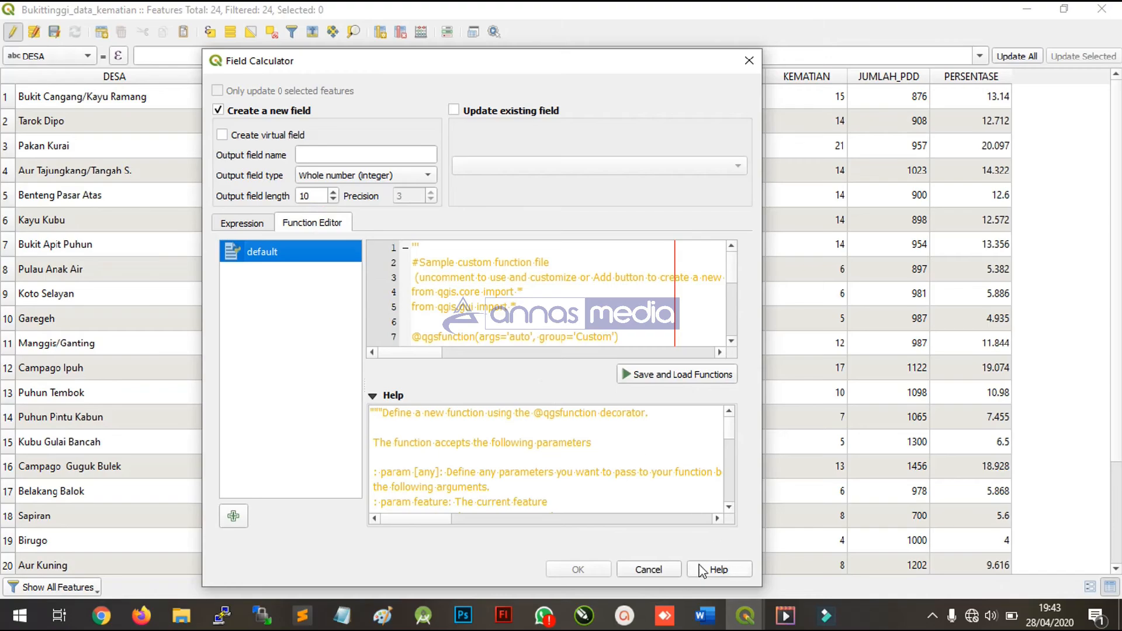
pyautogui.click(678, 568)
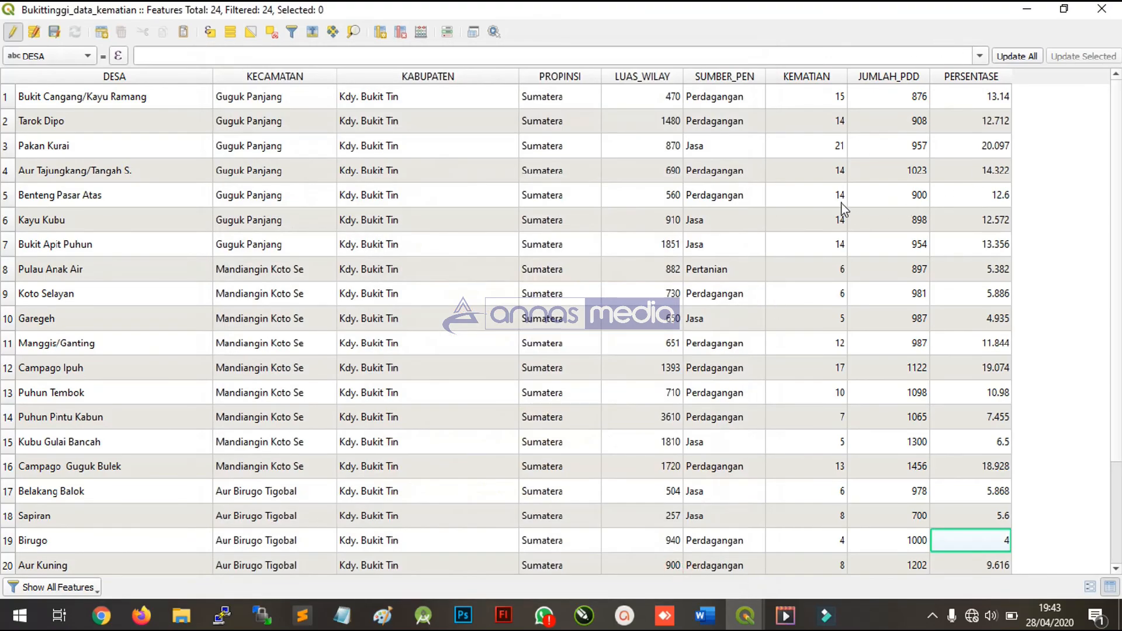